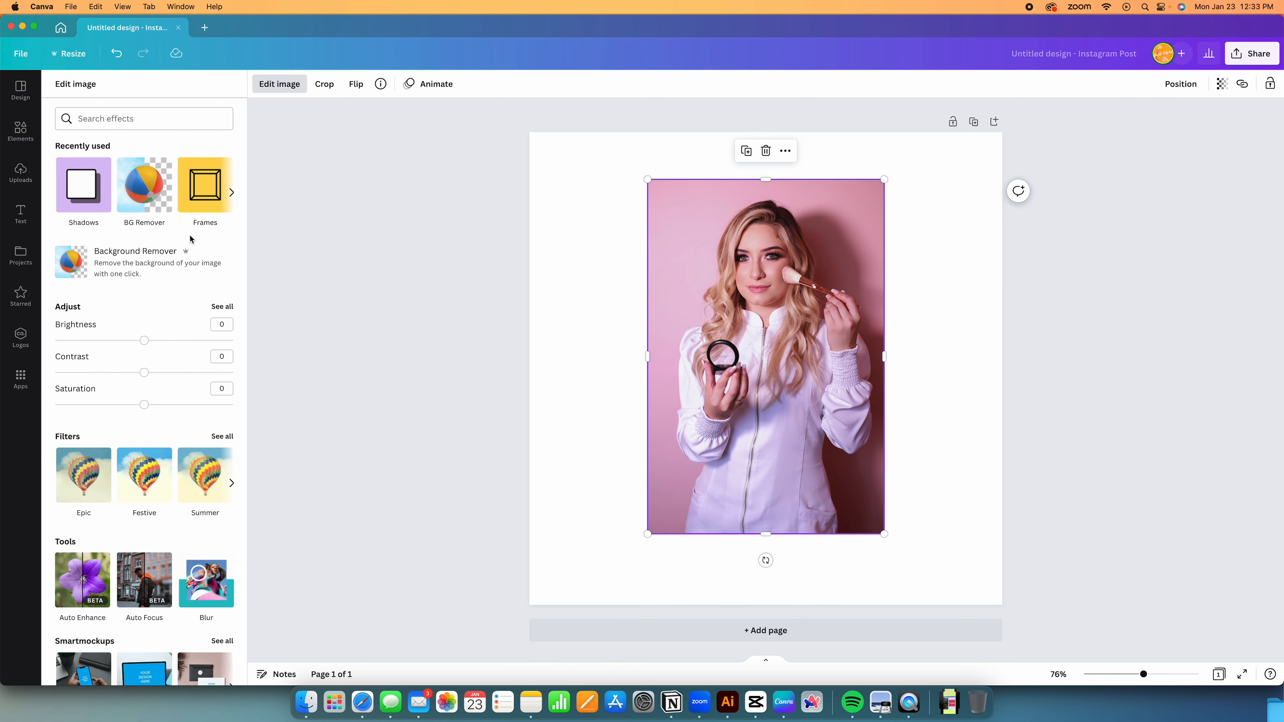
Remove the background from the woman's photo, apply the result, and move the photo slightly down the page
click(136, 259)
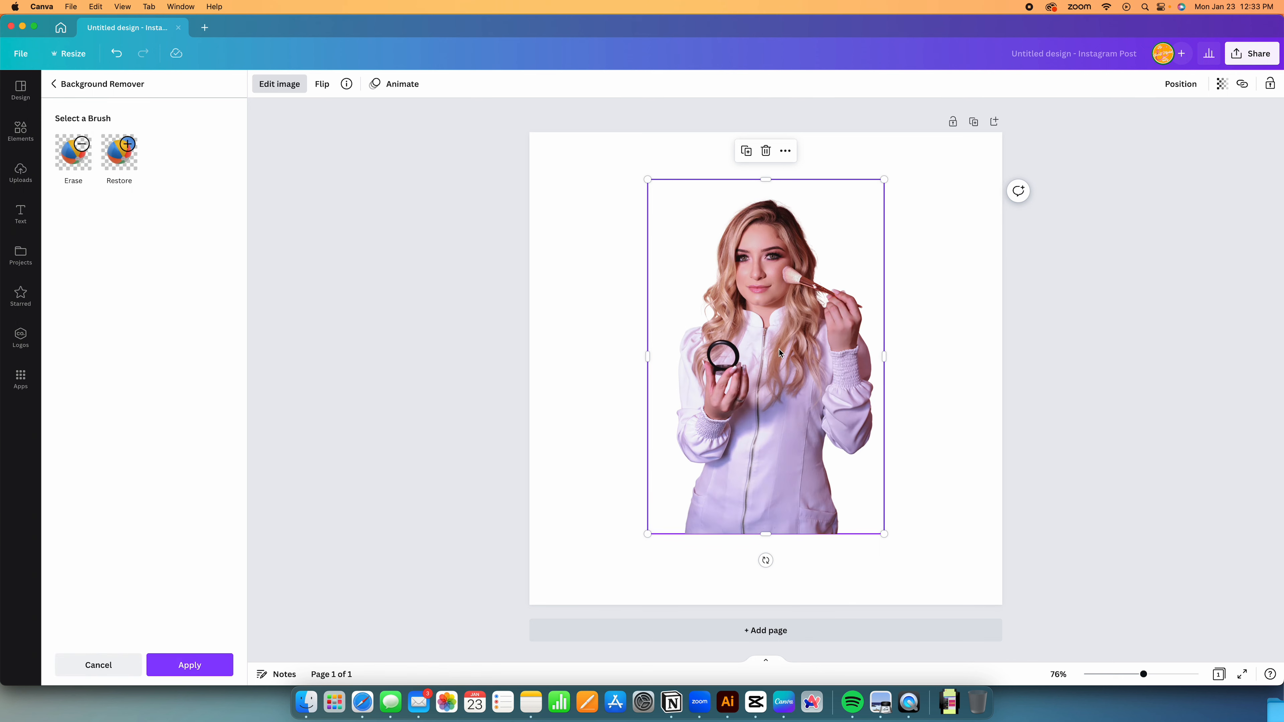
click(189, 665)
click(546, 228)
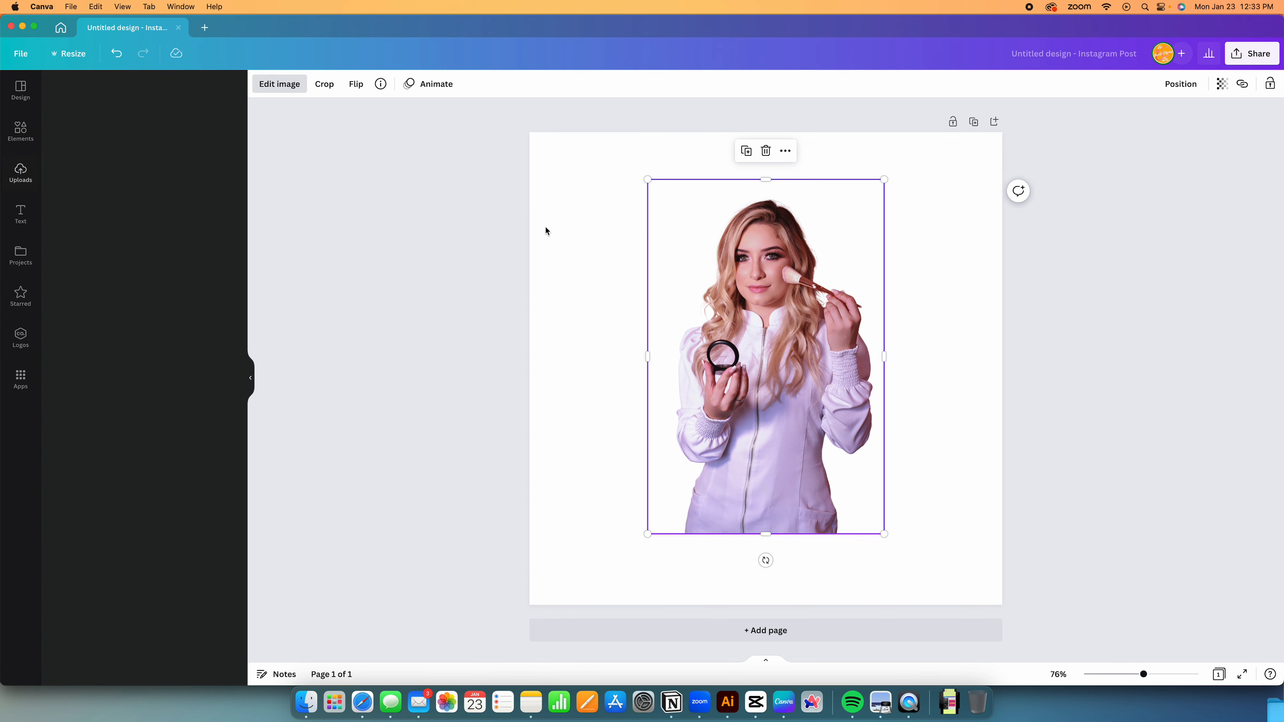
mouse_move(790, 377)
mouse_down()
mouse_move(799, 349)
mouse_move(790, 390)
mouse_up()
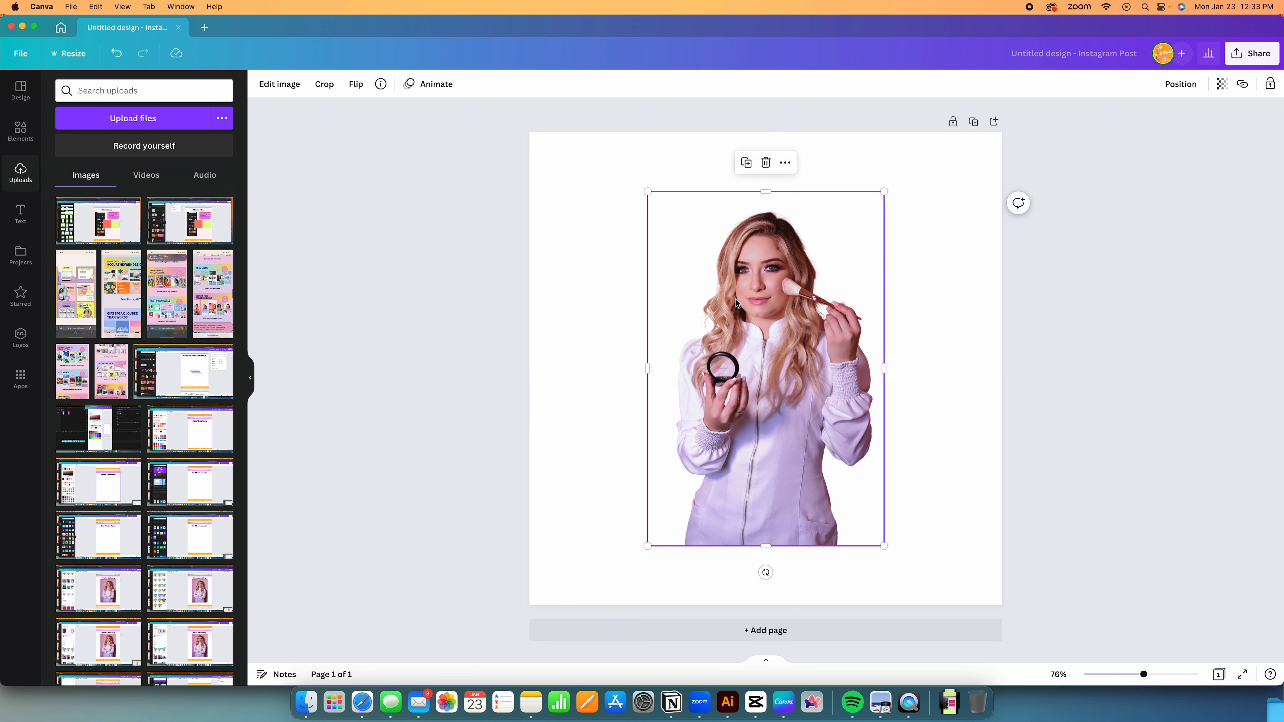
Adjust the photo's Tint to -65, and try a Blur of 23 before resetting Blur to 0
click(288, 86)
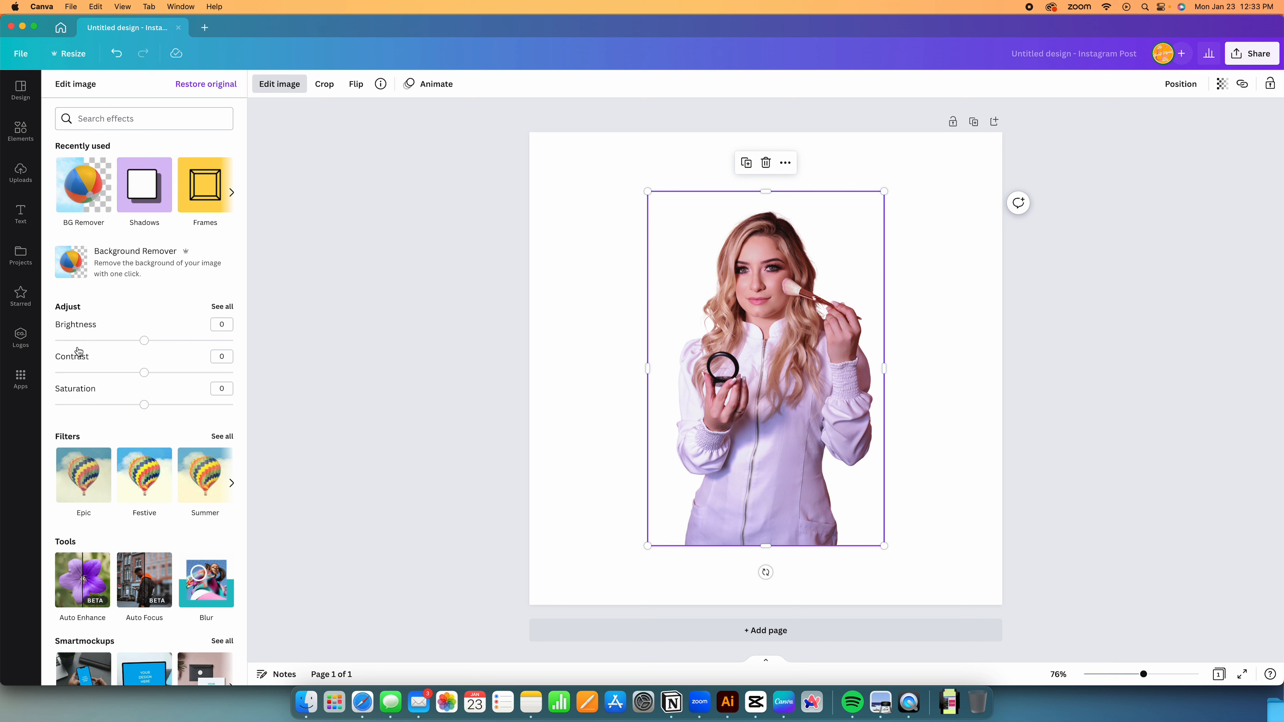
scroll(81, 359, down, 8)
scroll(87, 376, up, 1)
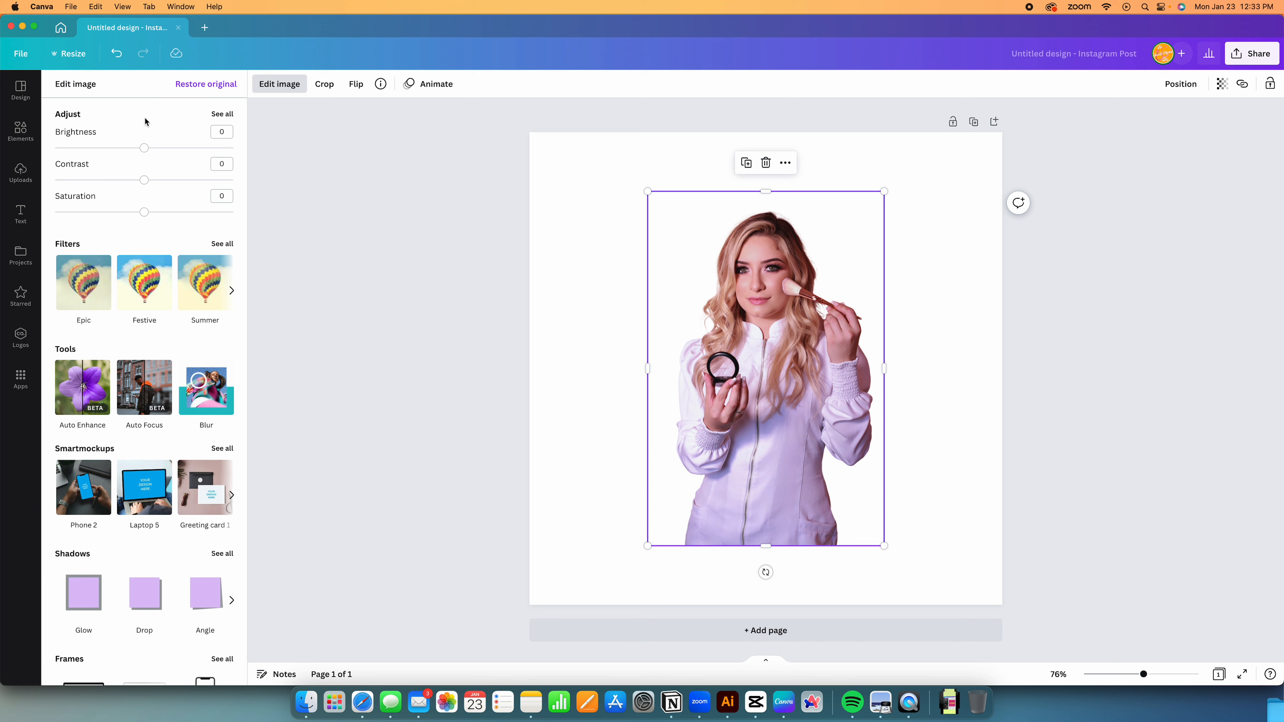
click(223, 115)
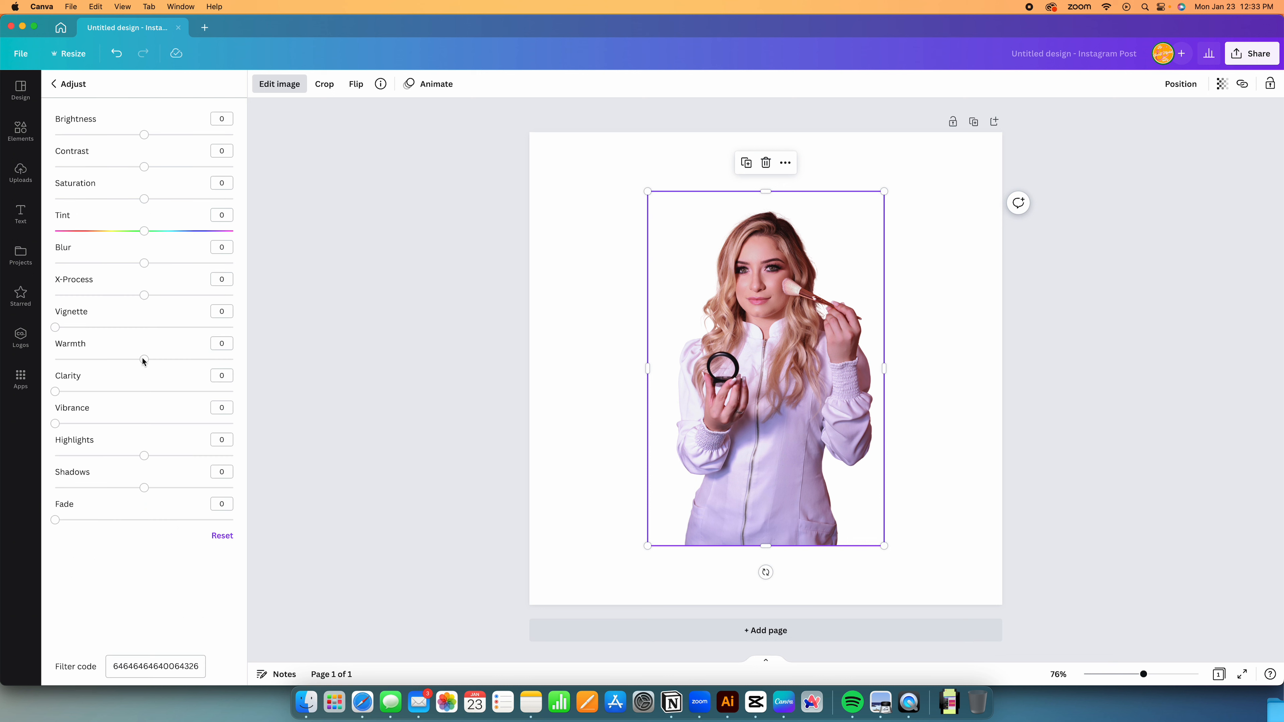
mouse_move(144, 263)
mouse_down()
mouse_move(188, 265)
mouse_move(144, 263)
mouse_up()
drag(144, 263, 86, 230)
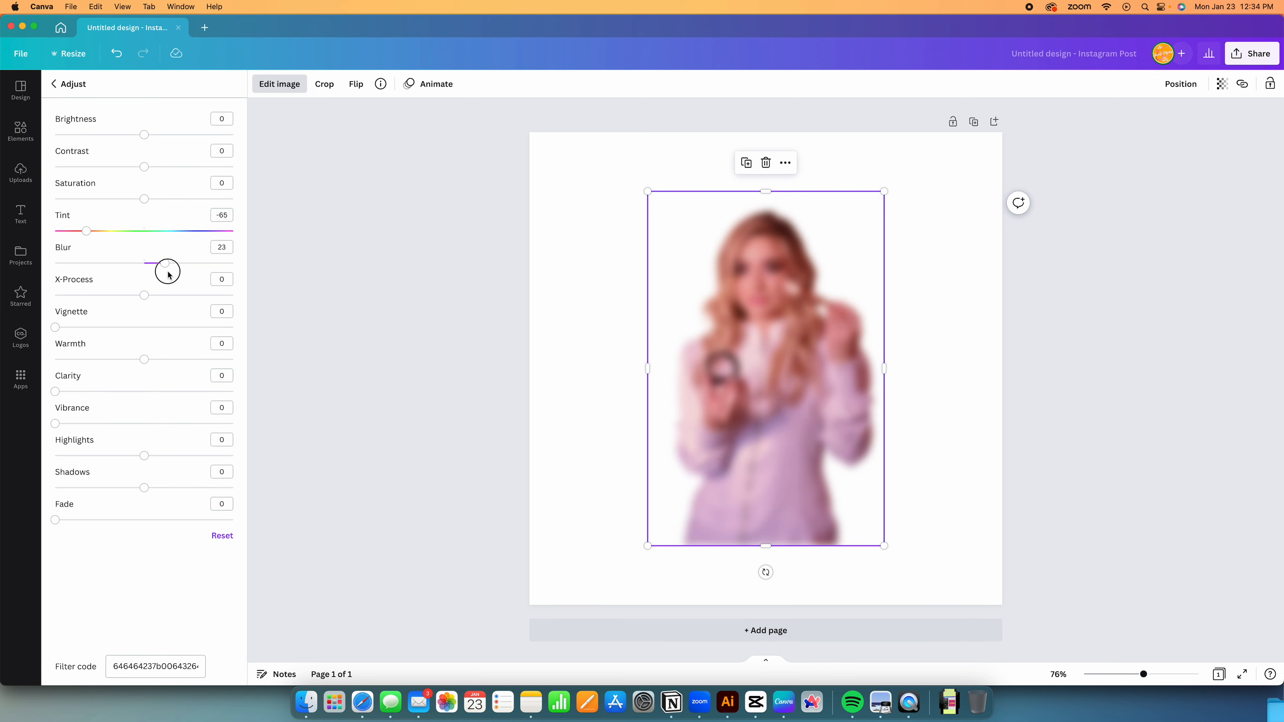
drag(166, 266, 147, 269)
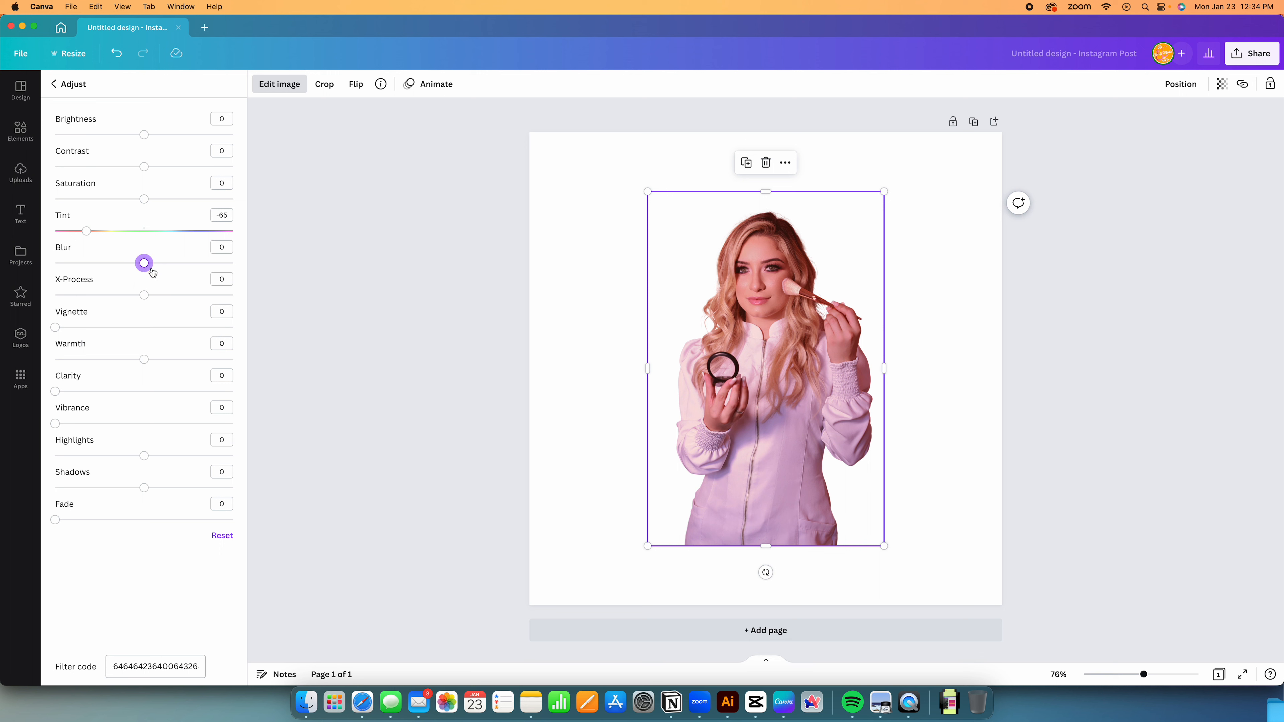
Set the photo's Brightness to -20, Contrast to 33 and X-Process to 32
drag(144, 167, 126, 136)
click(144, 263)
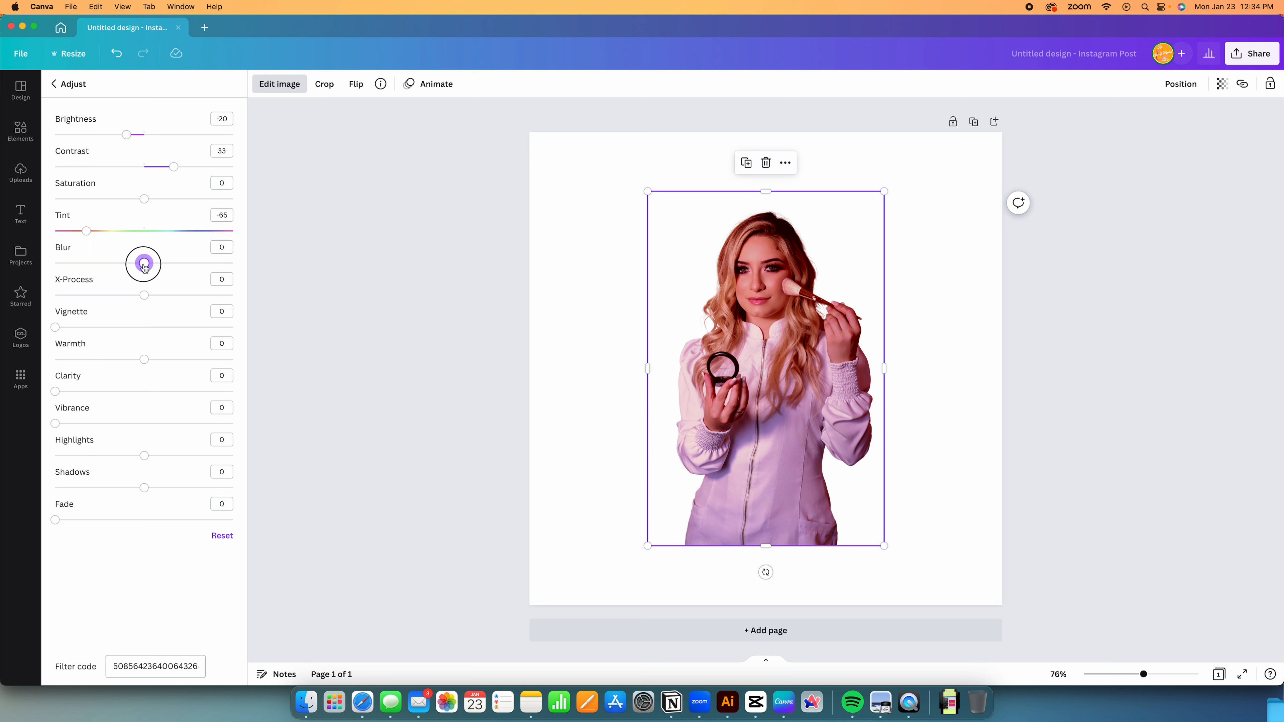
drag(146, 299, 170, 301)
click(174, 298)
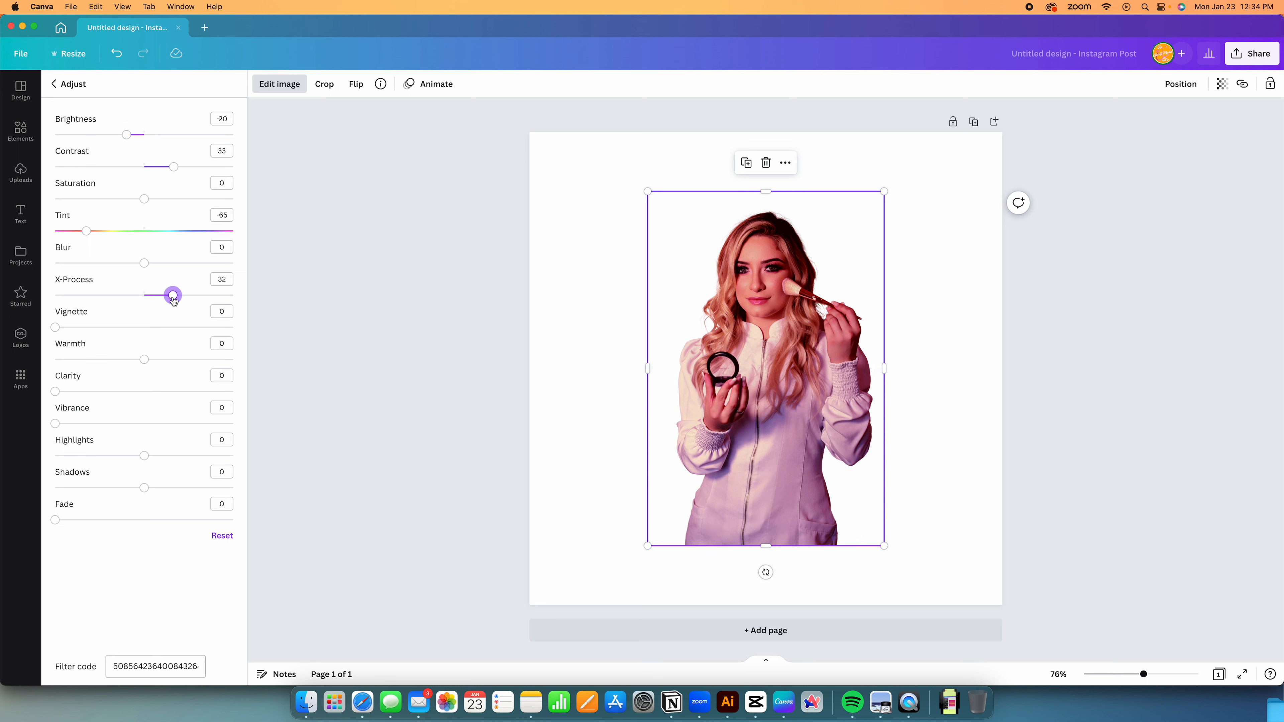
Set the photo's Vignette to 17, Warmth to 32 and Clarity to 29, and highlight the resulting filter code
click(86, 327)
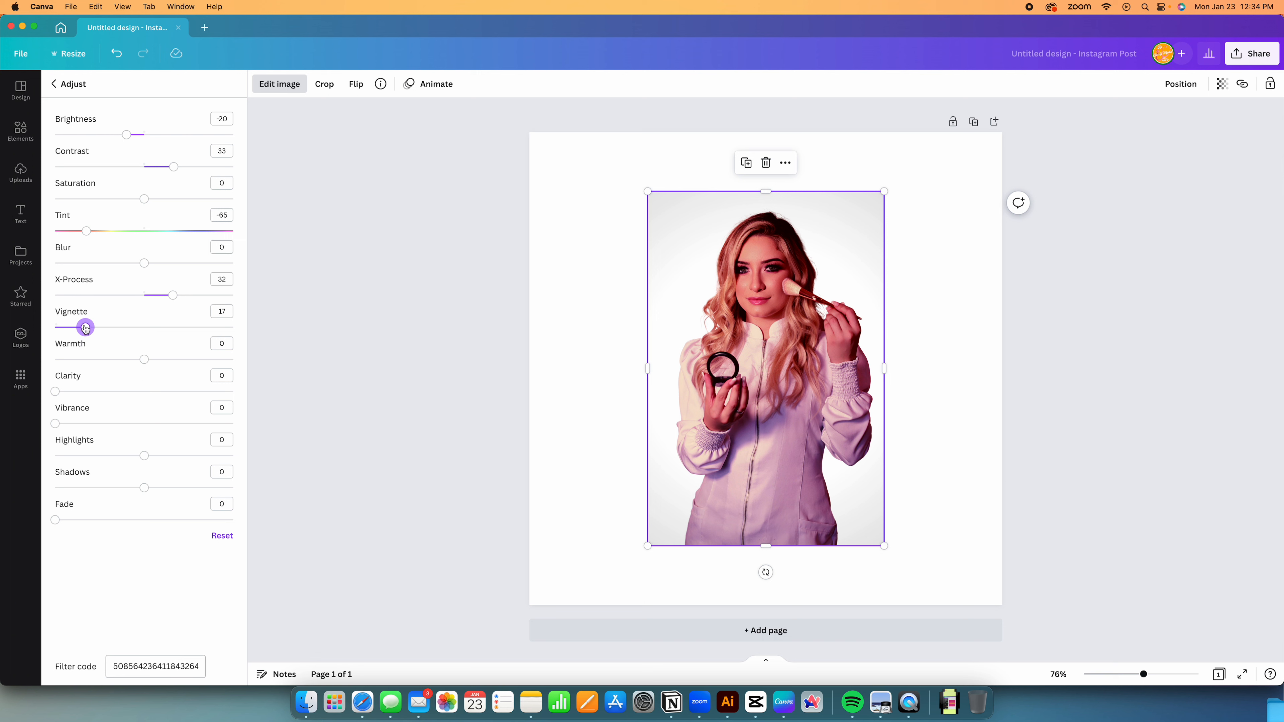
drag(144, 359, 172, 362)
drag(55, 391, 107, 390)
click(140, 666)
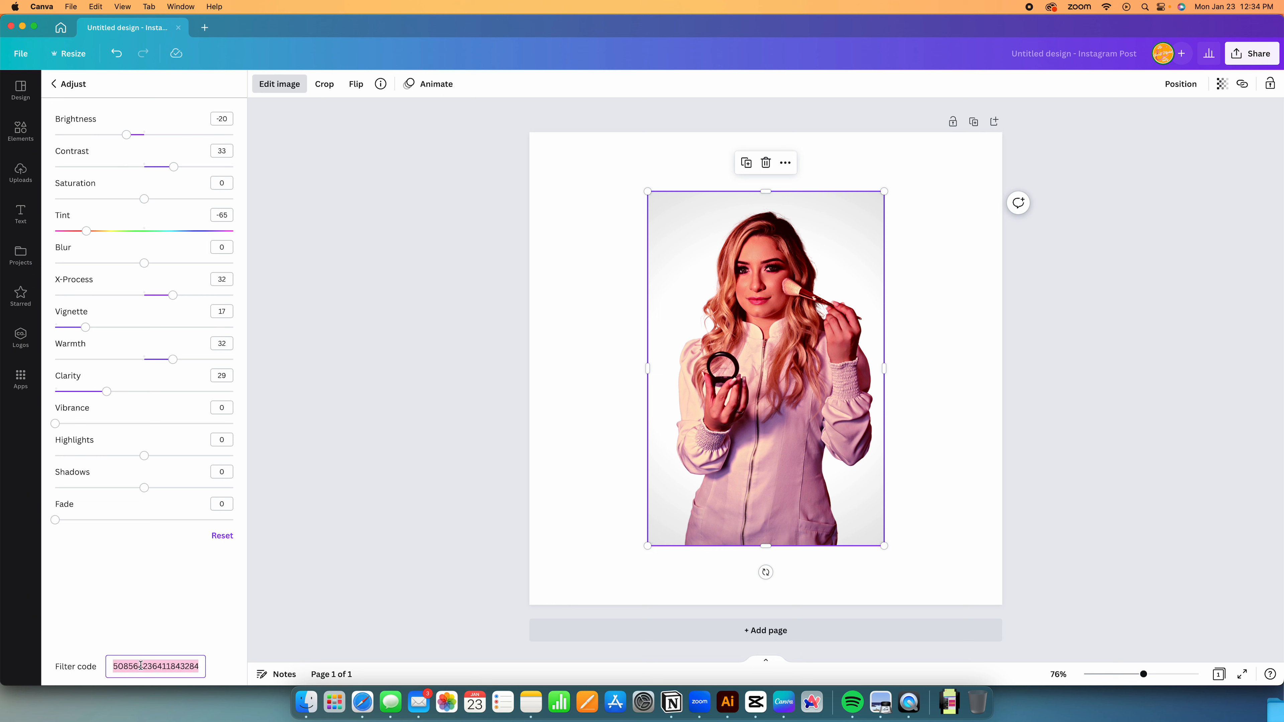
click(206, 624)
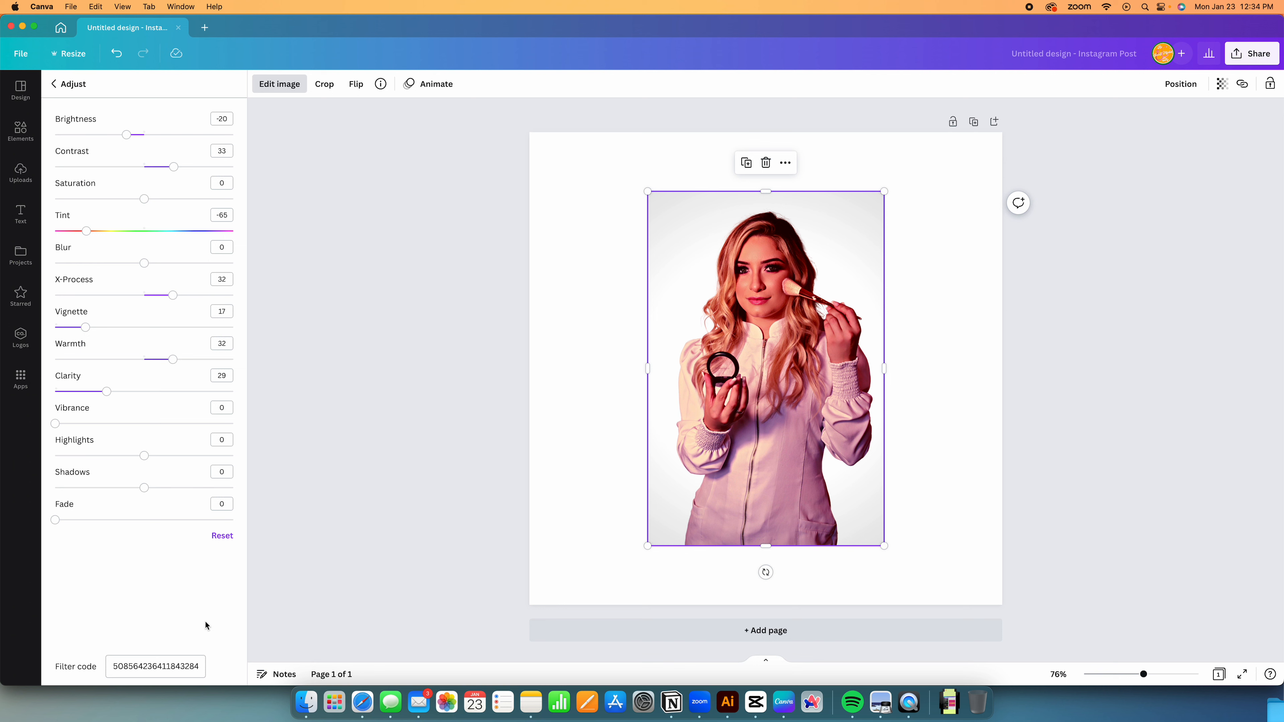
Look over the full filter collection and apply Auto Enhance to the photo at an intensity of 50
click(70, 85)
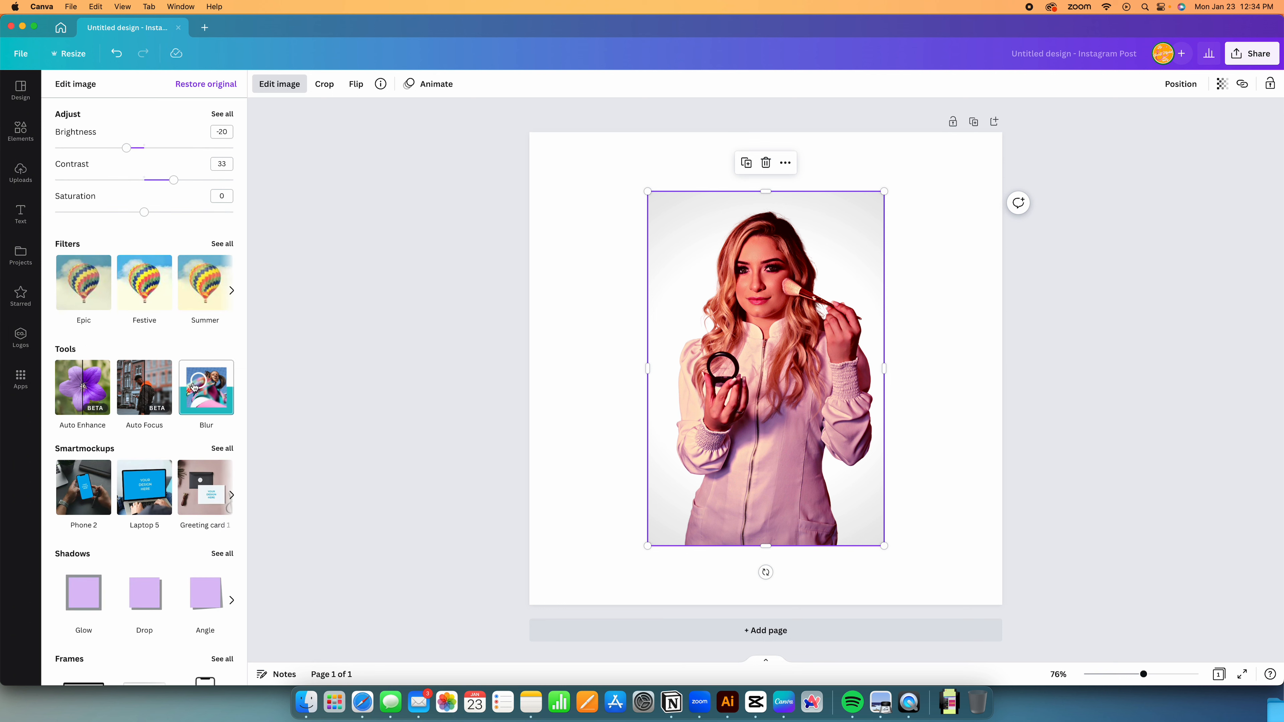
click(218, 246)
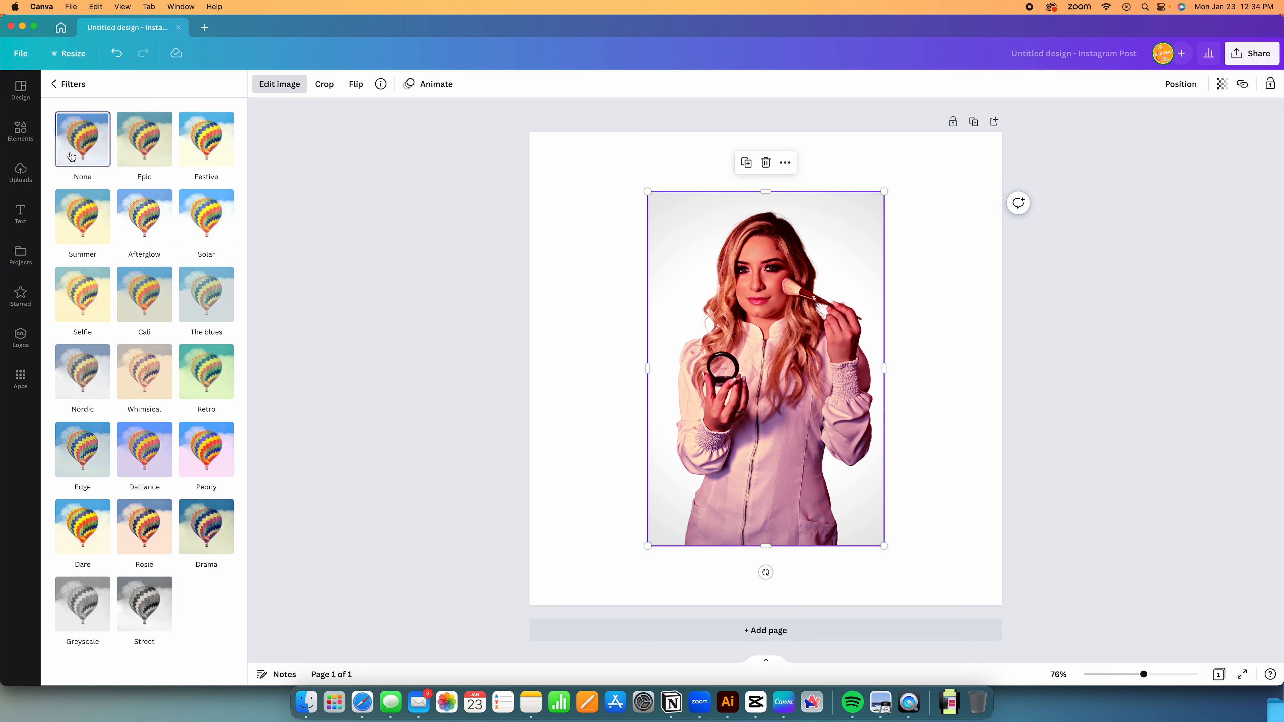
click(56, 84)
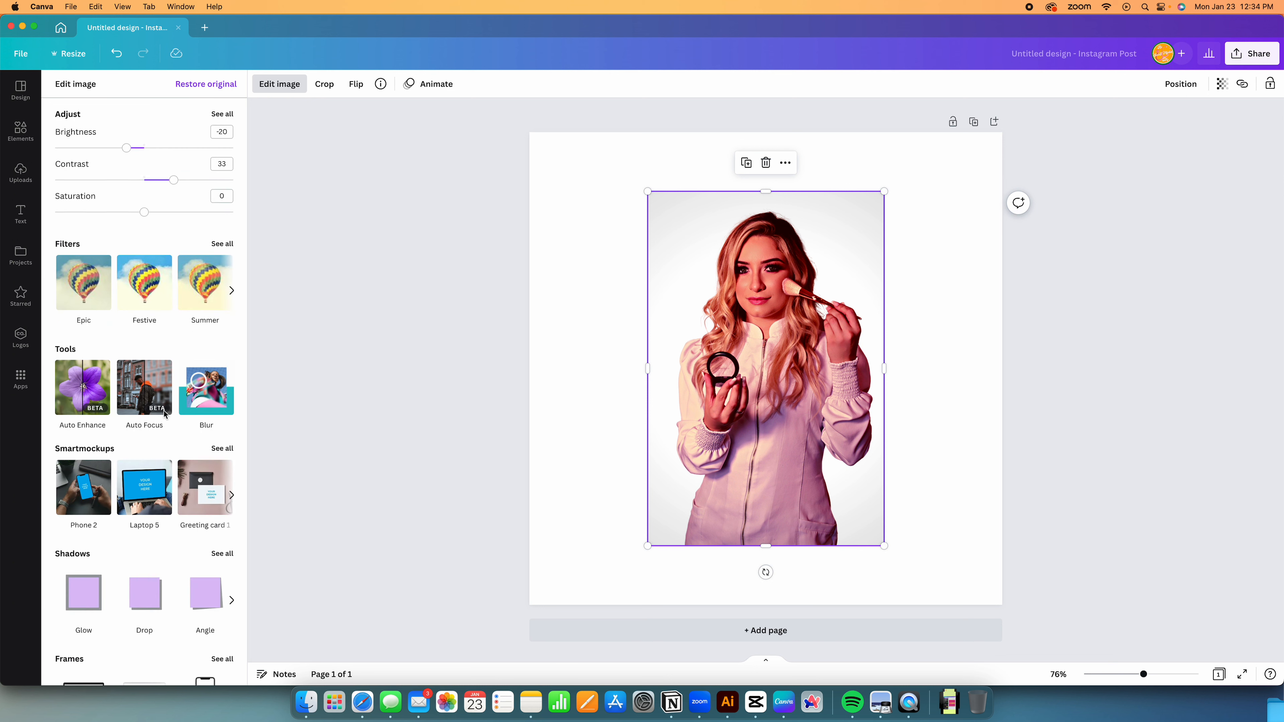
scroll(163, 411, down, 4)
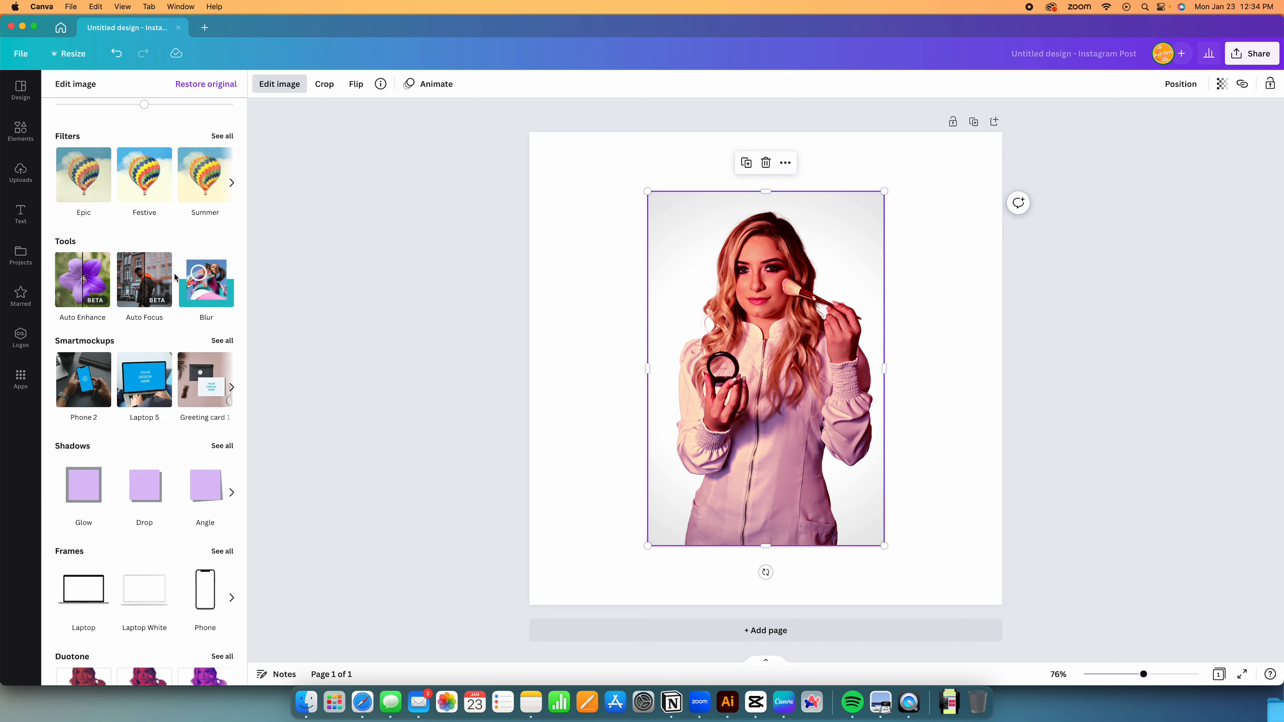
click(76, 290)
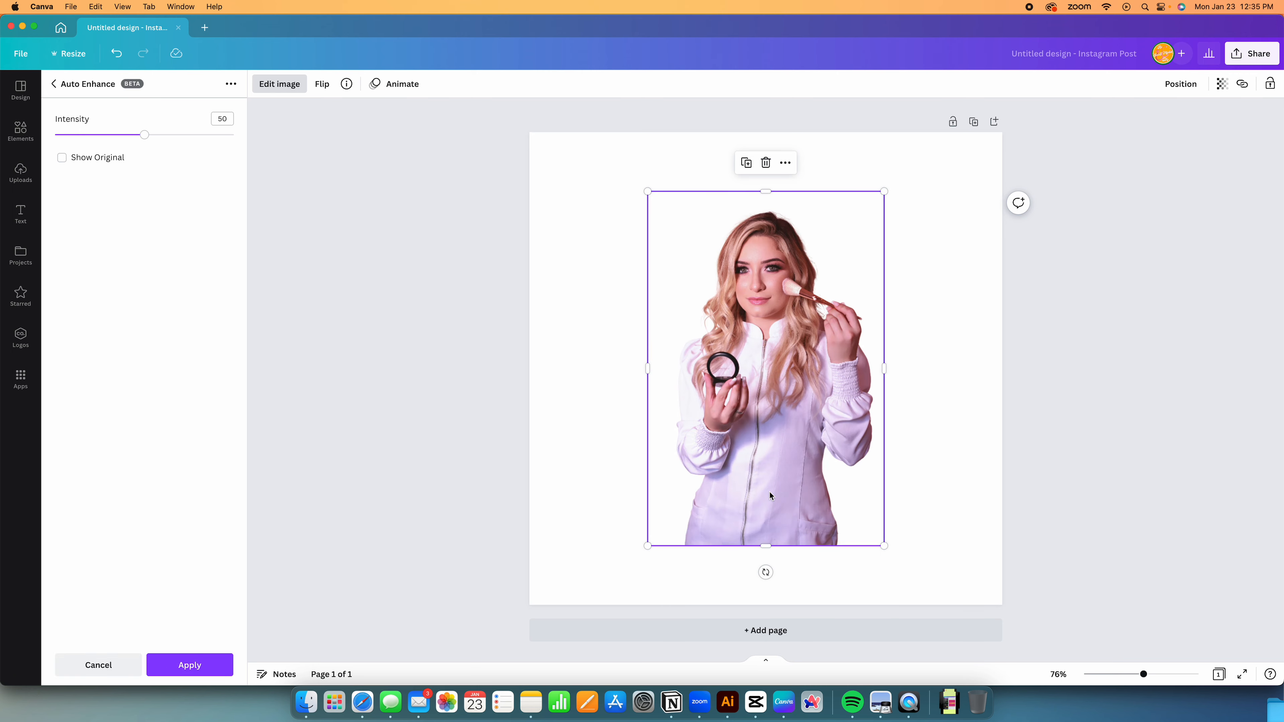
click(200, 660)
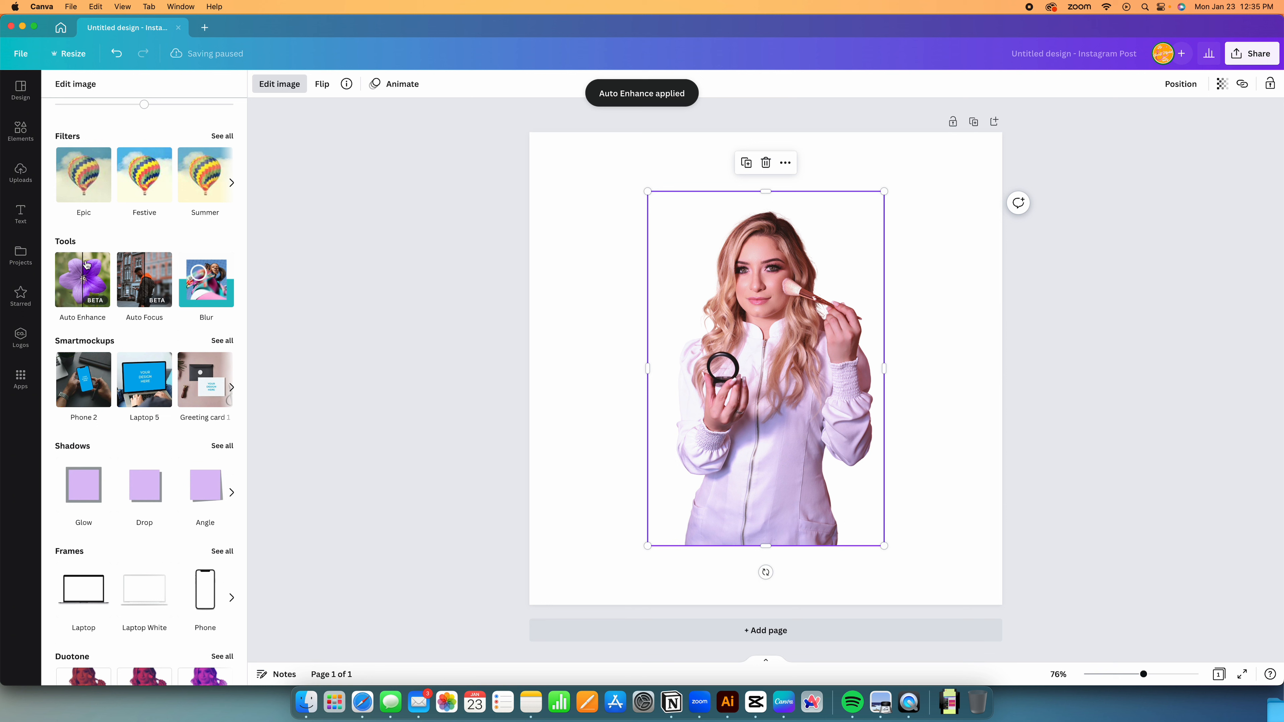
Try Auto Focus on the photo and brush Blur over the woman's lower face, cancelling both effects
click(151, 289)
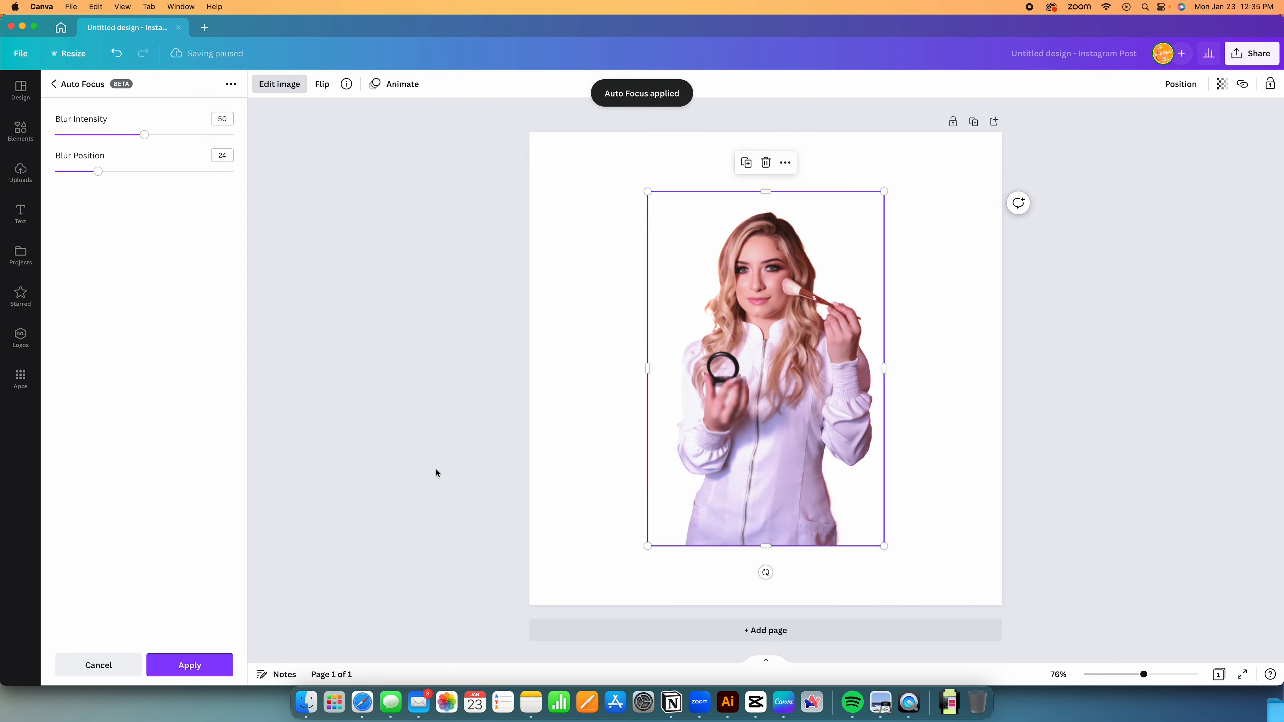
click(86, 667)
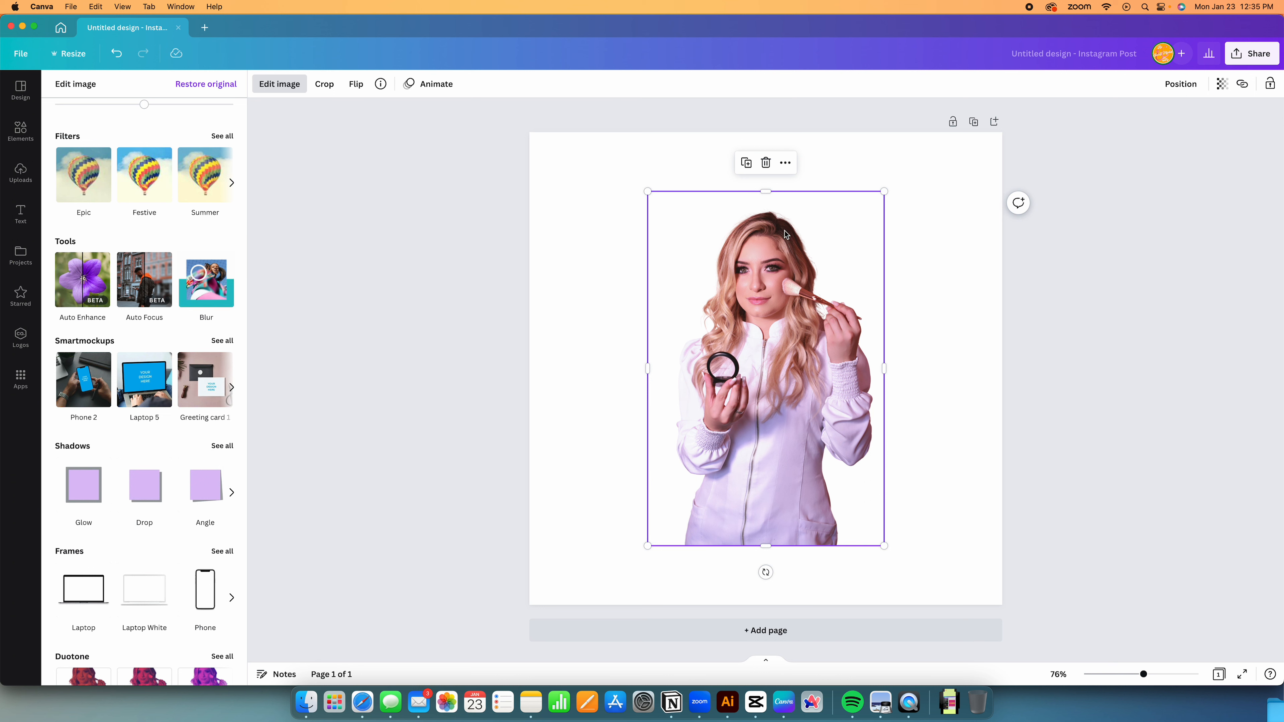
click(222, 292)
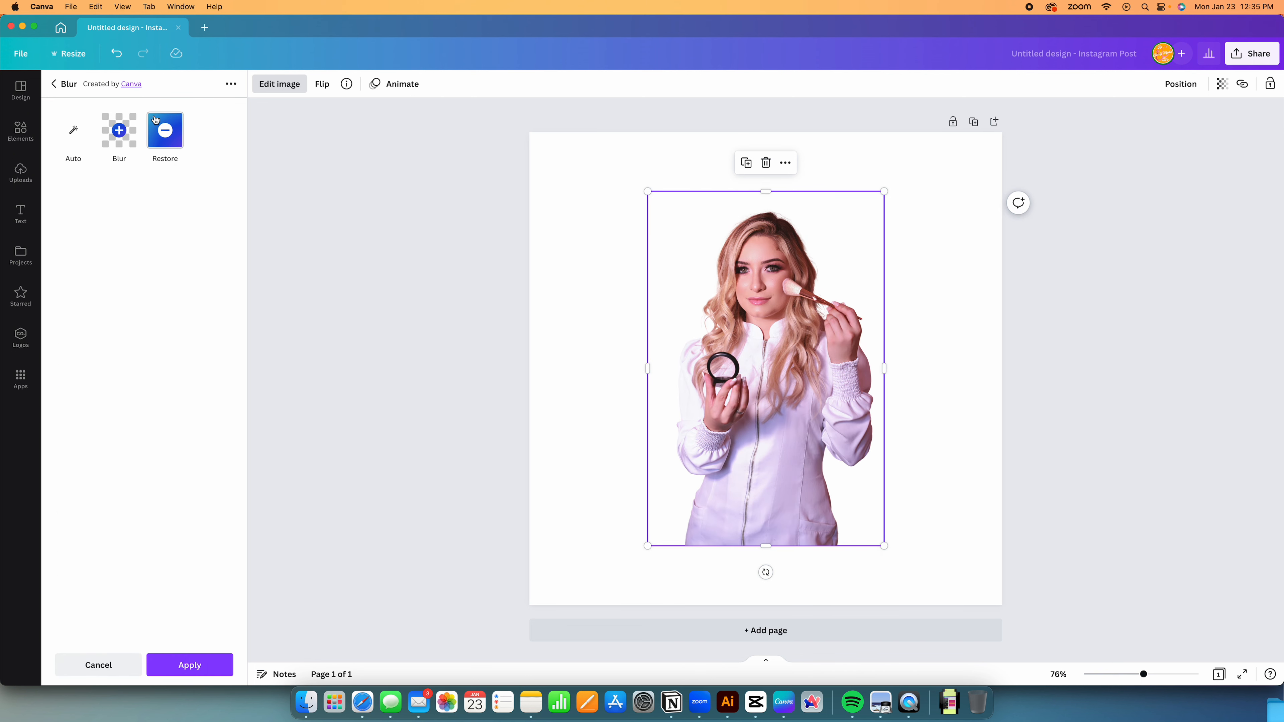
click(119, 130)
mouse_move(777, 274)
mouse_down()
mouse_move(738, 265)
mouse_move(748, 256)
mouse_up()
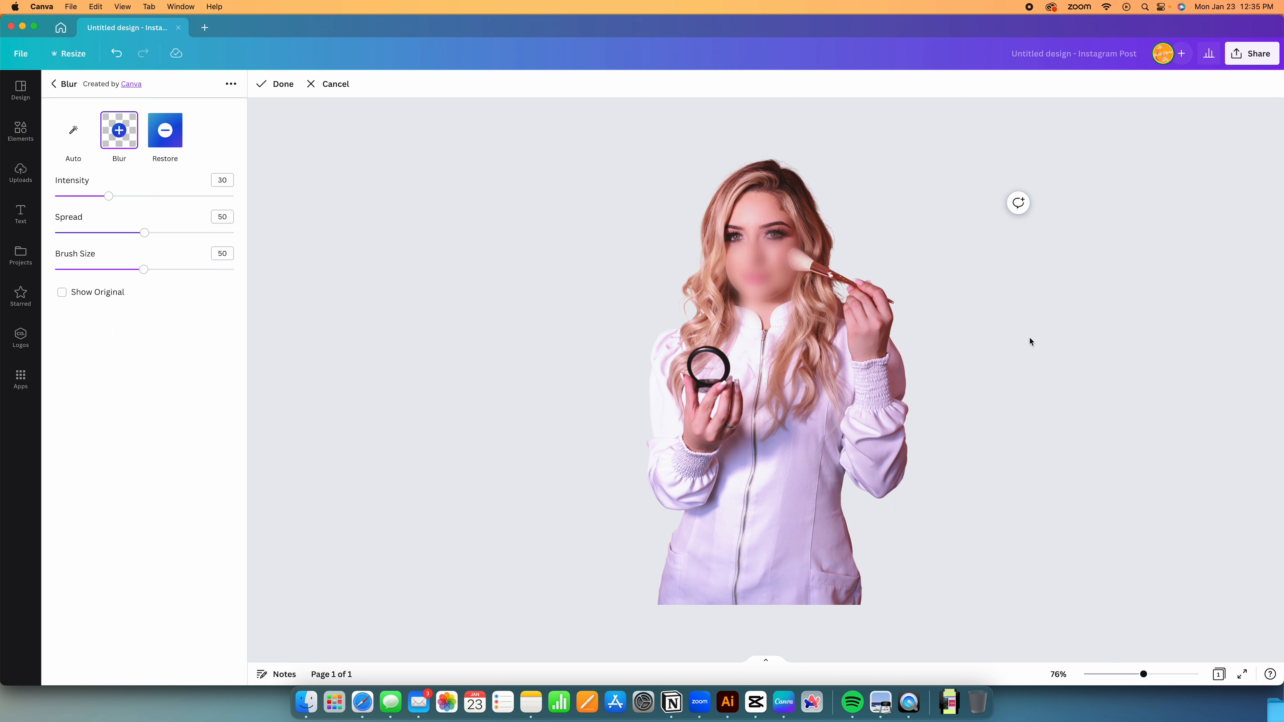
click(53, 83)
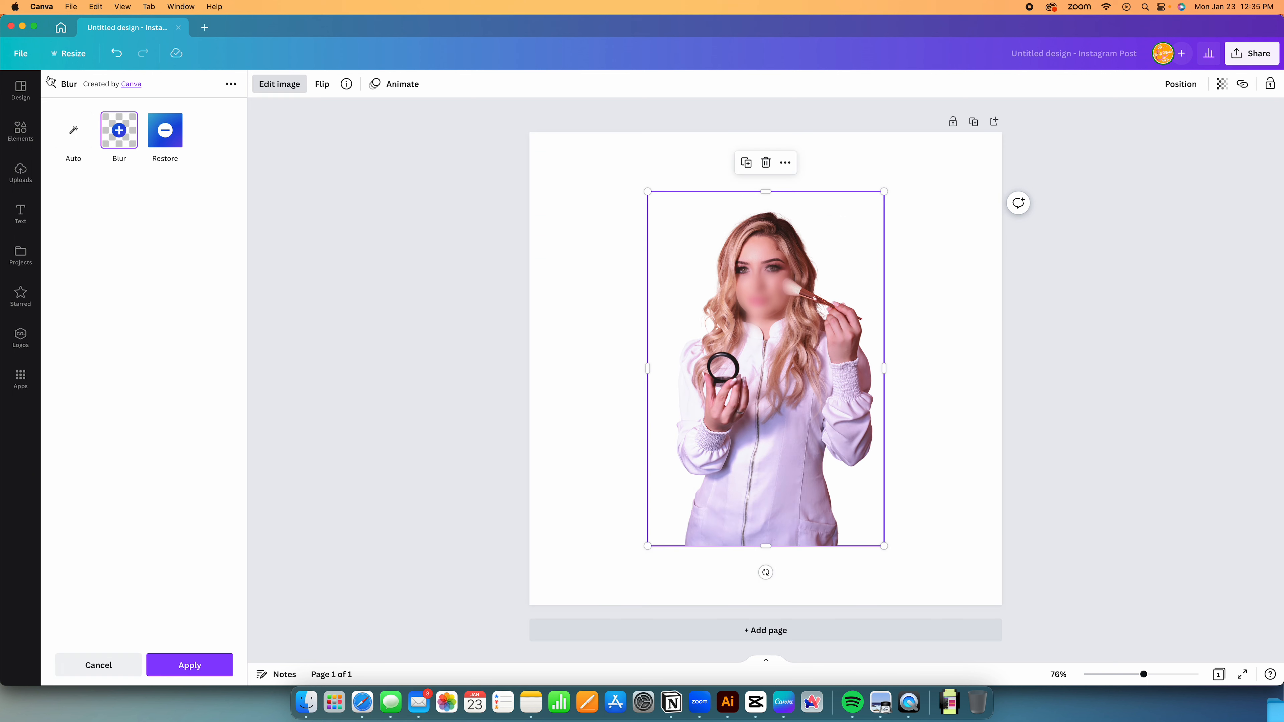
click(75, 667)
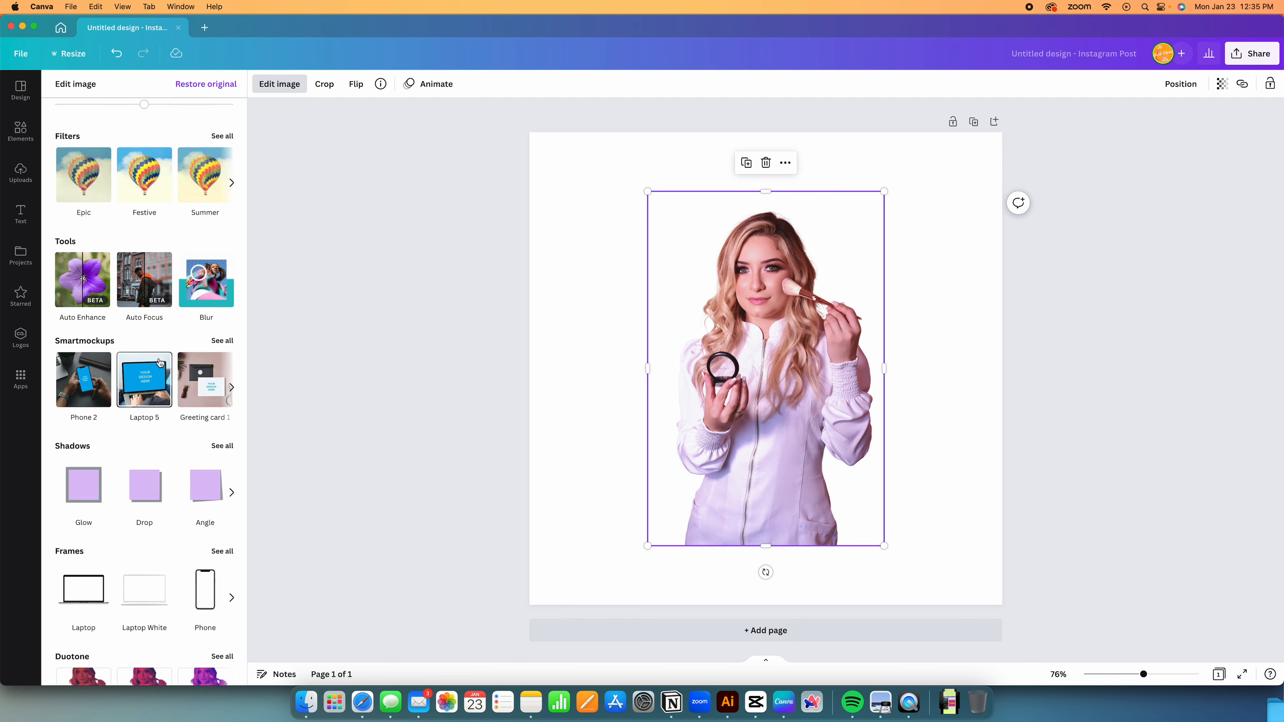
Examine the Smartmockups and Shadows effects and the full collection of Frames available for the photo
scroll(141, 430, down, 5)
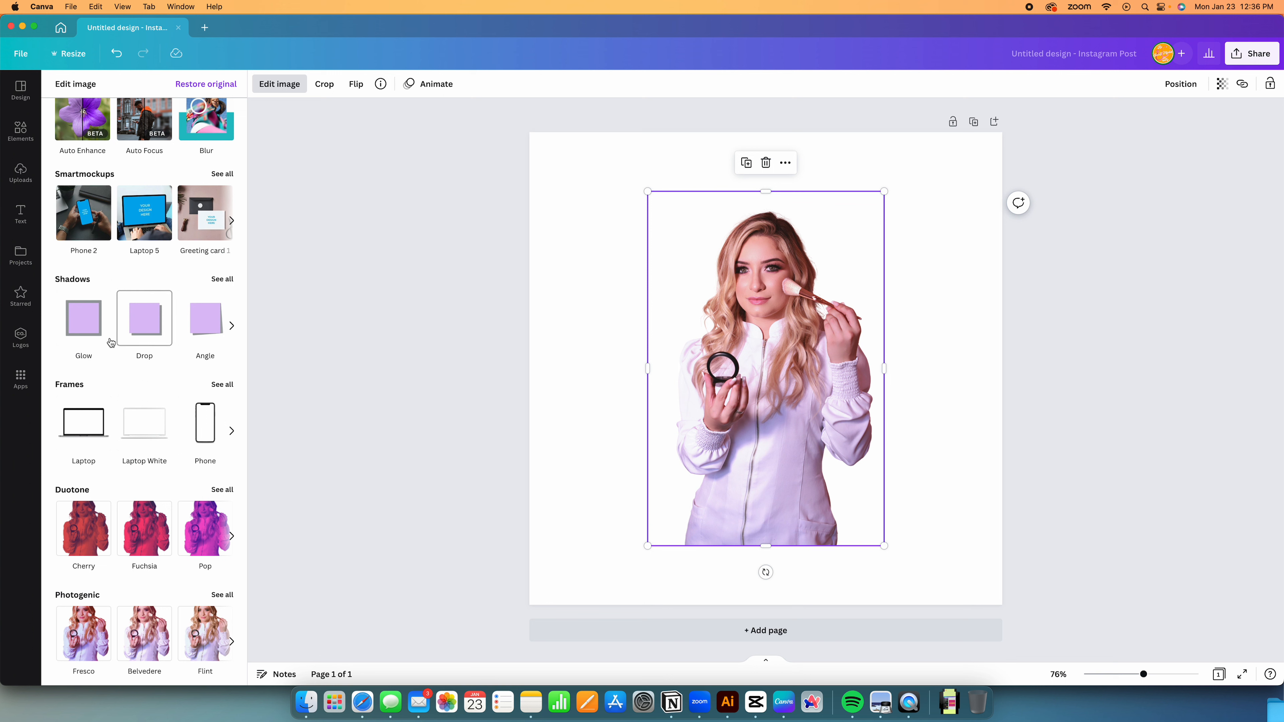
scroll(101, 329, down, 4)
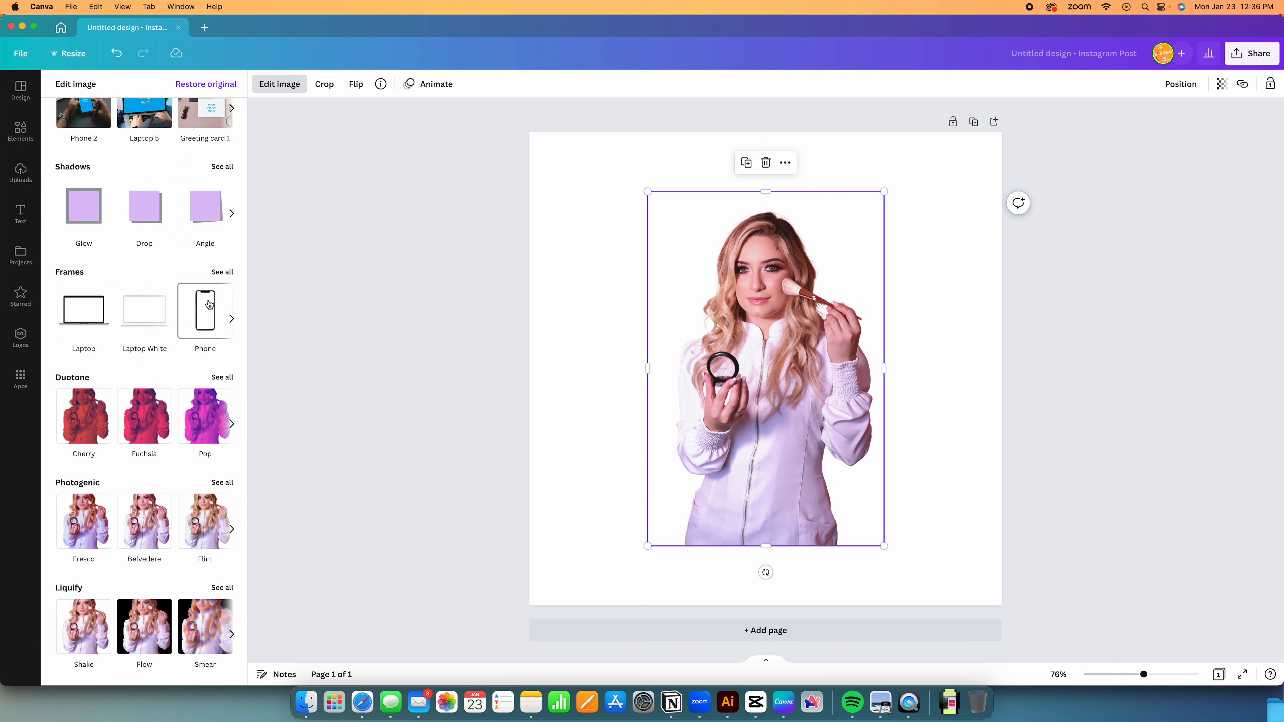
click(232, 321)
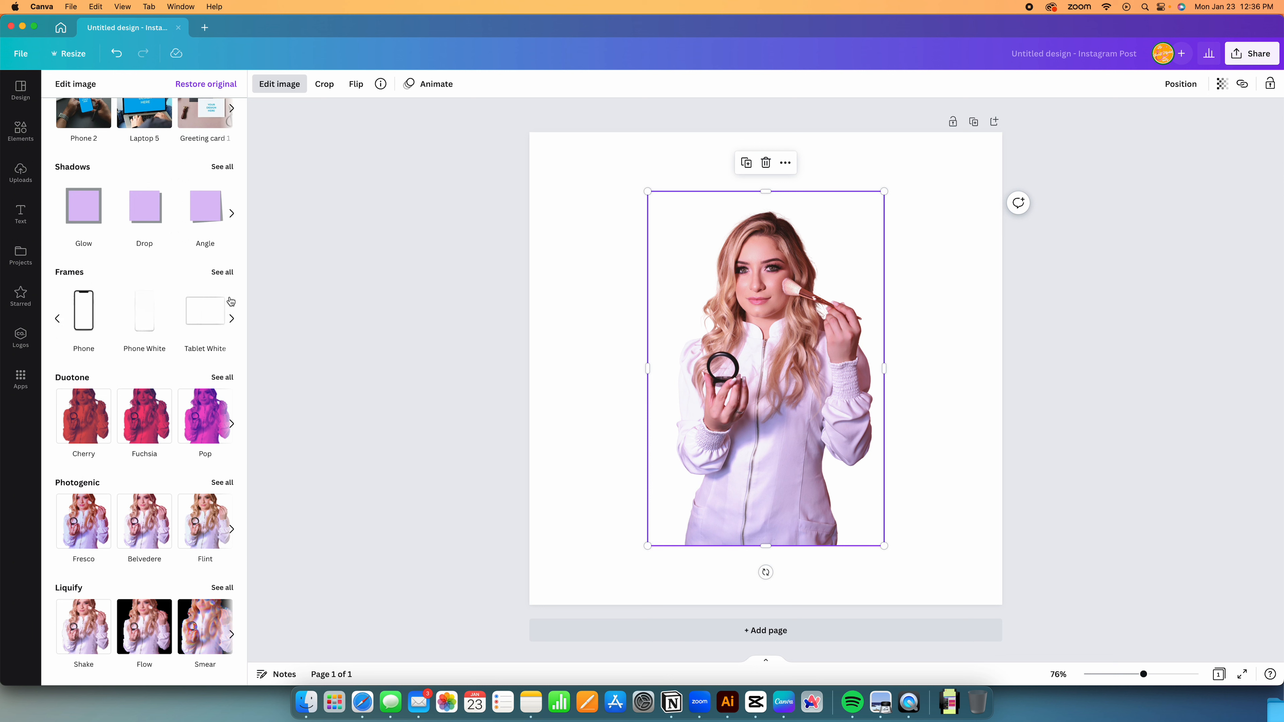
click(232, 321)
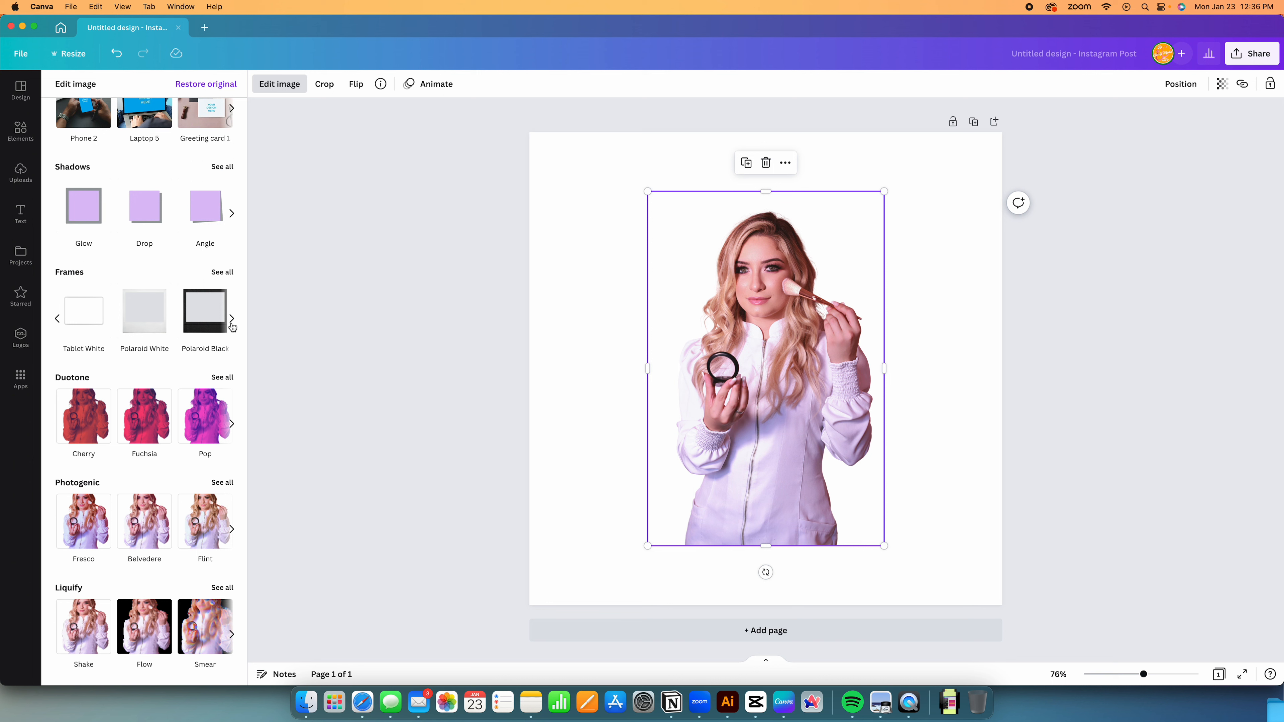
click(222, 272)
scroll(92, 158, down, 5)
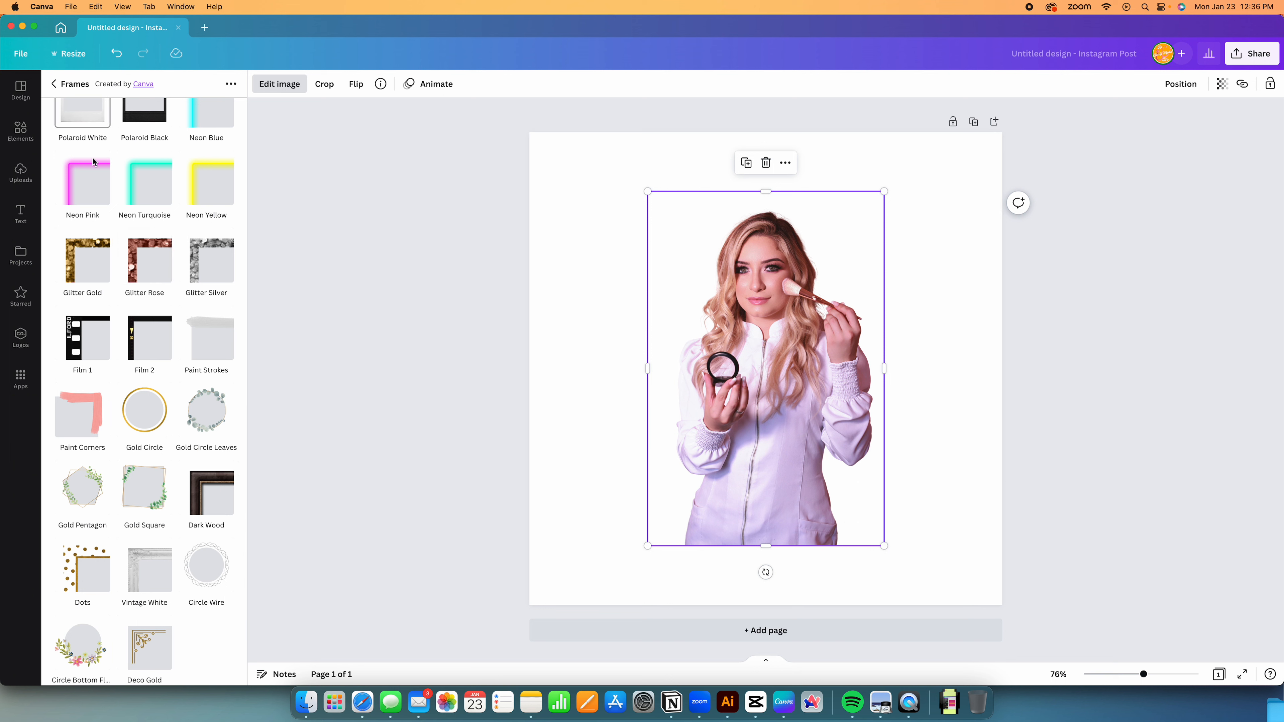
click(53, 89)
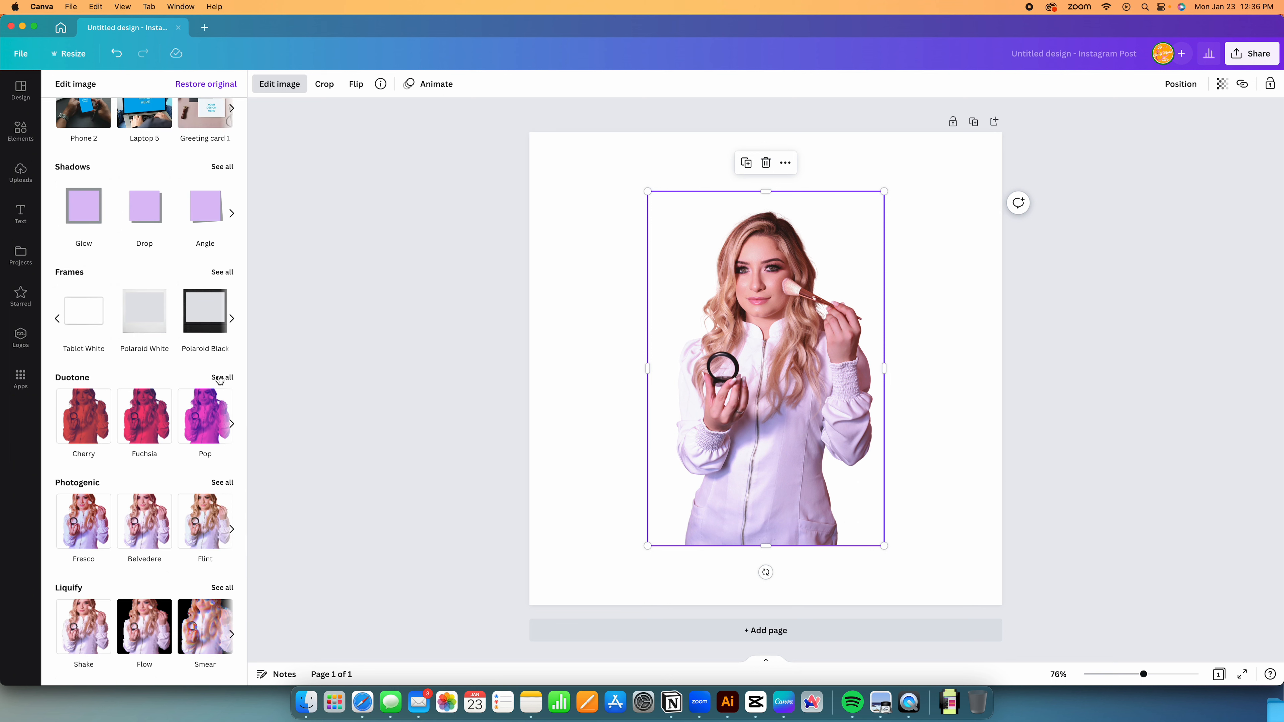
Review the remaining photo effects, including Photogenic, Liquify and the suggested apps, and open the full Duotone collection
scroll(215, 419, down, 4)
scroll(215, 421, down, 1)
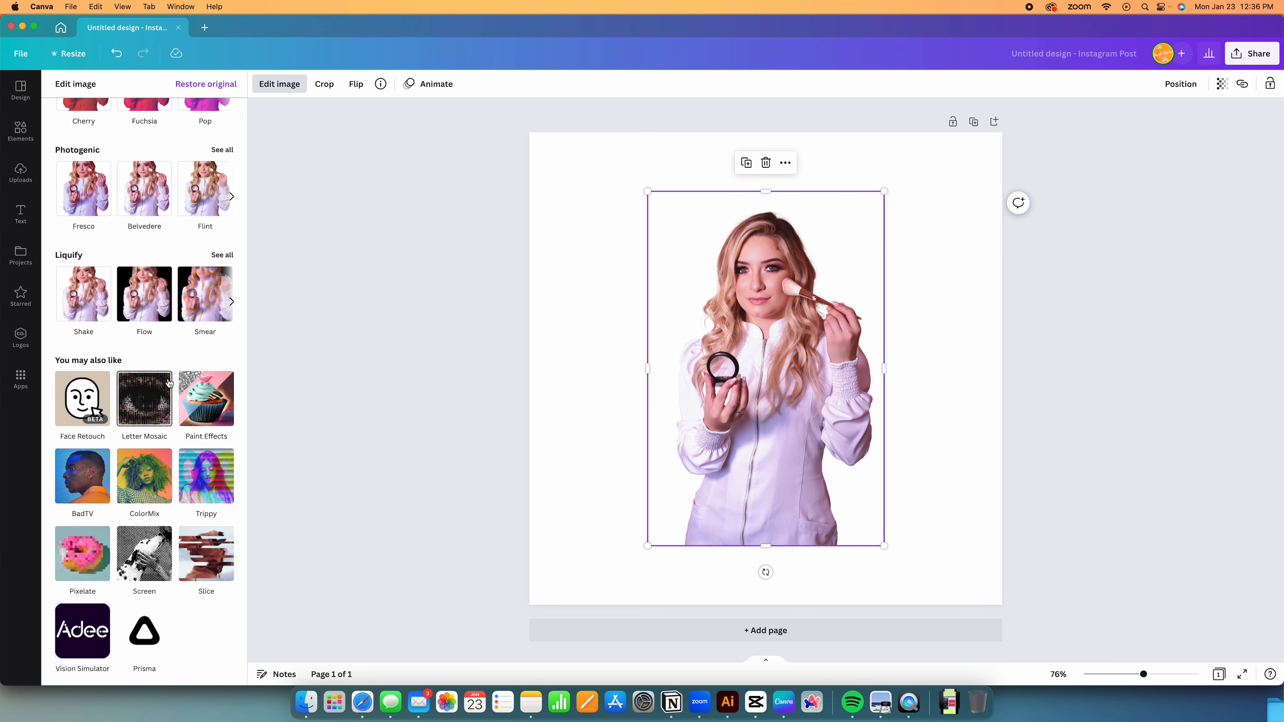
scroll(169, 395, up, 5)
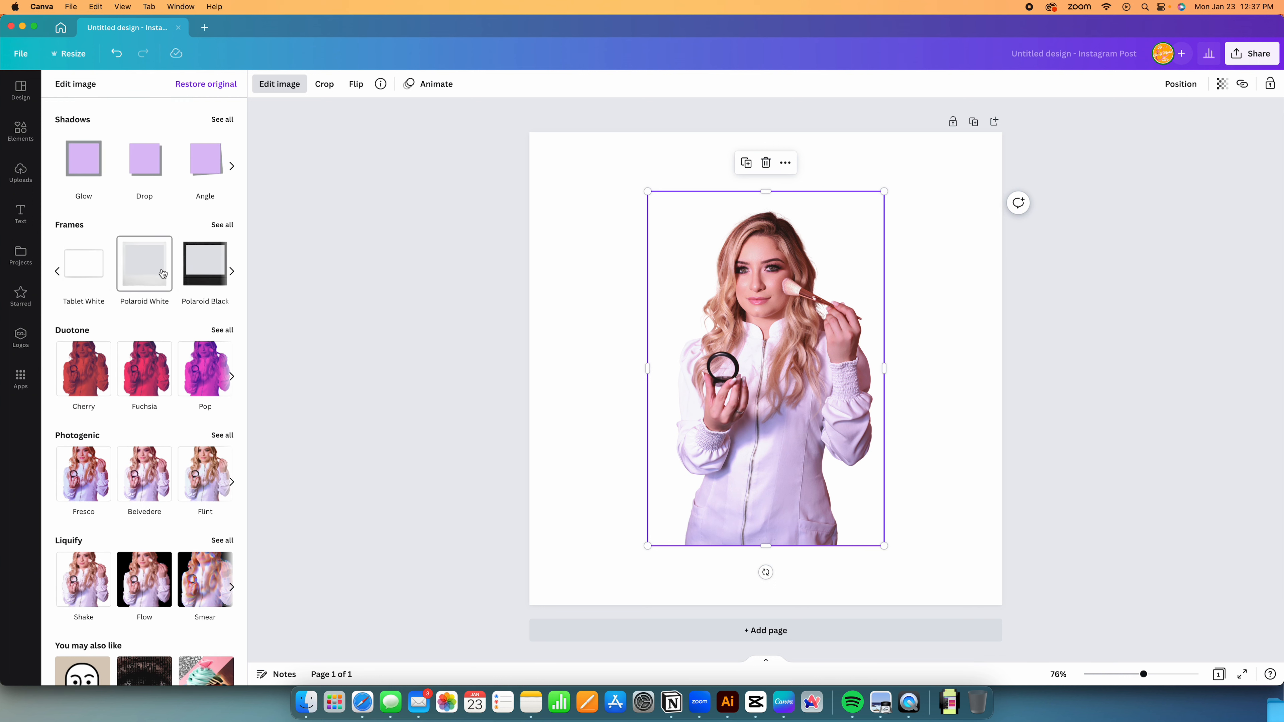
scroll(162, 273, up, 1)
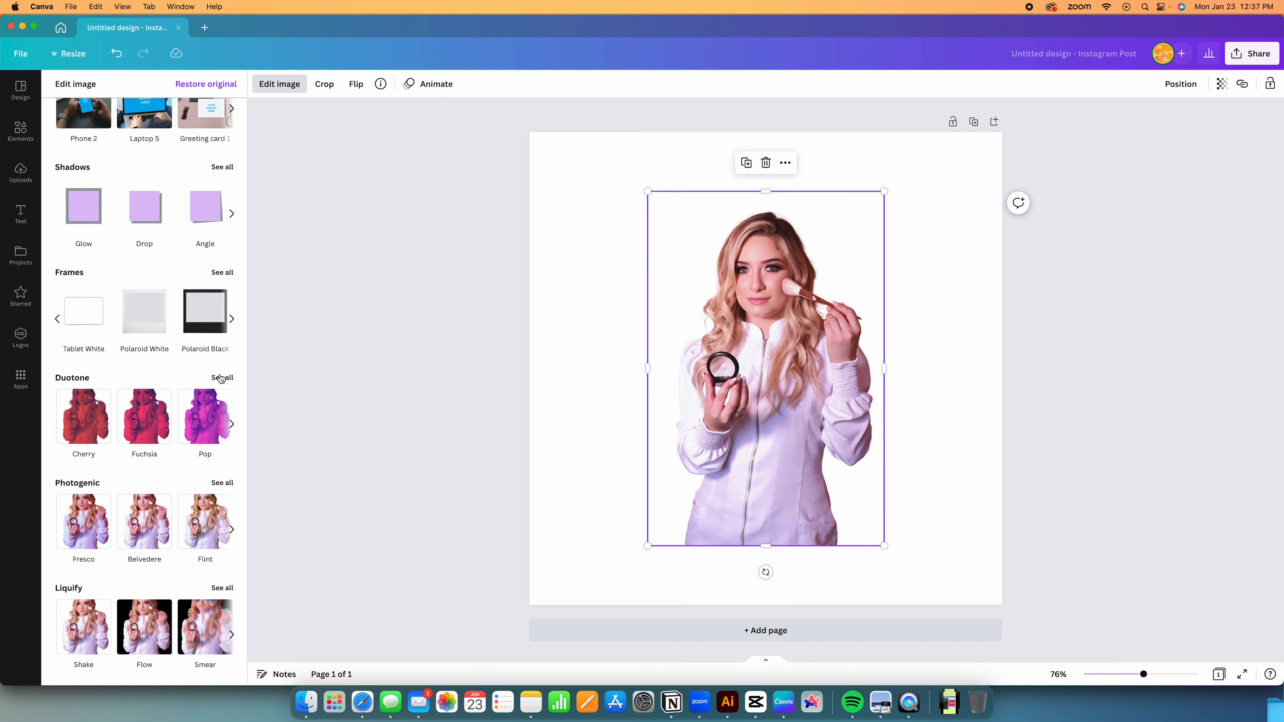
click(222, 379)
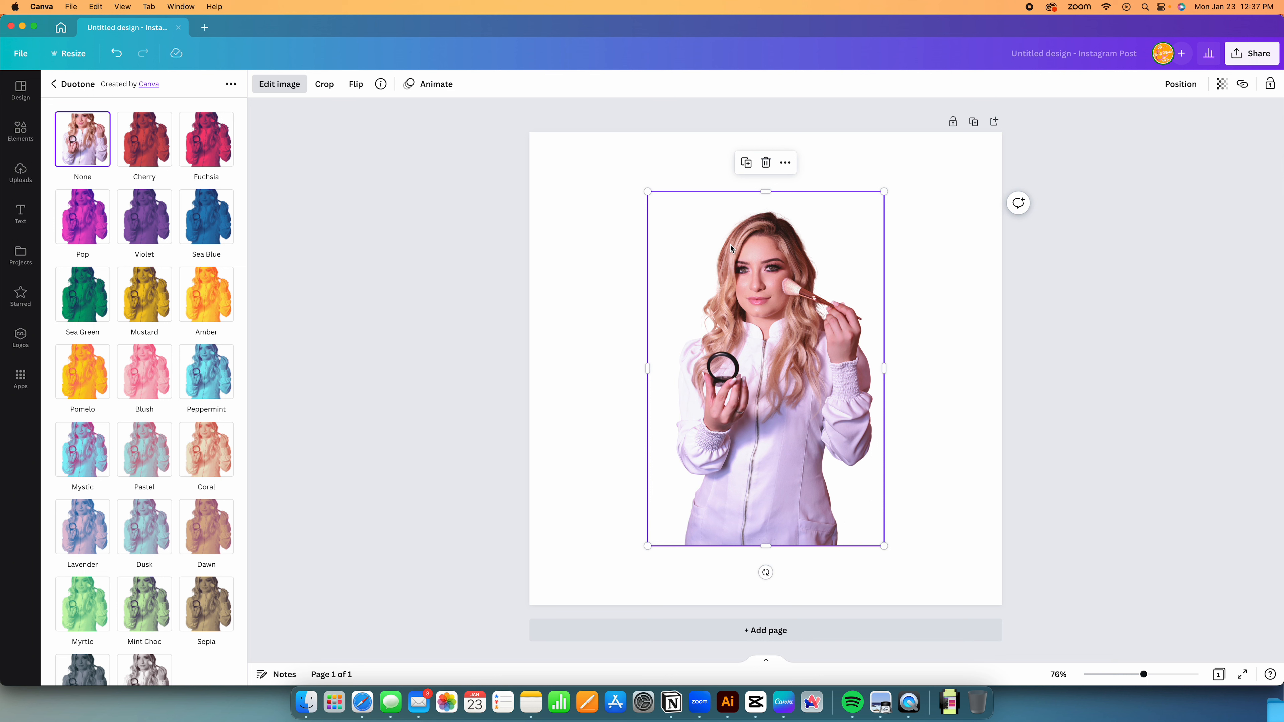
Try the Violet duotone on the photo with its highlights color changed to dark pink #DA4184
click(145, 223)
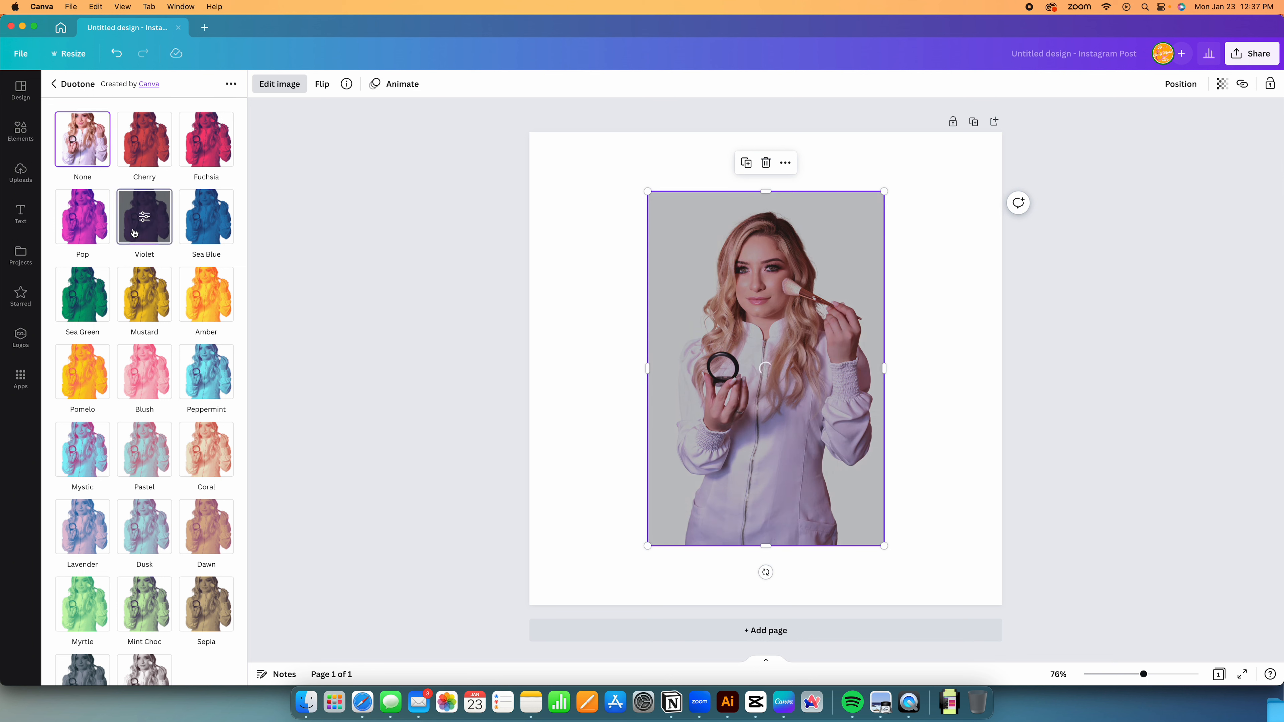
click(145, 222)
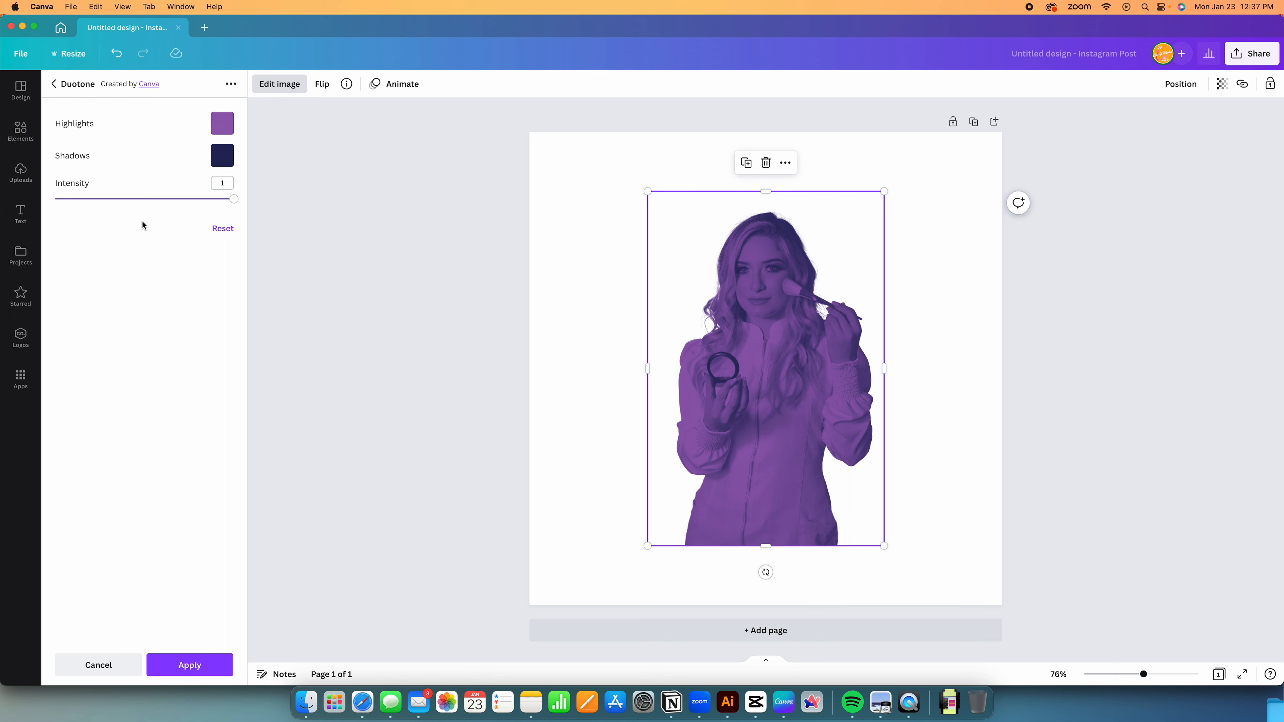
click(224, 156)
click(227, 143)
click(223, 124)
click(287, 252)
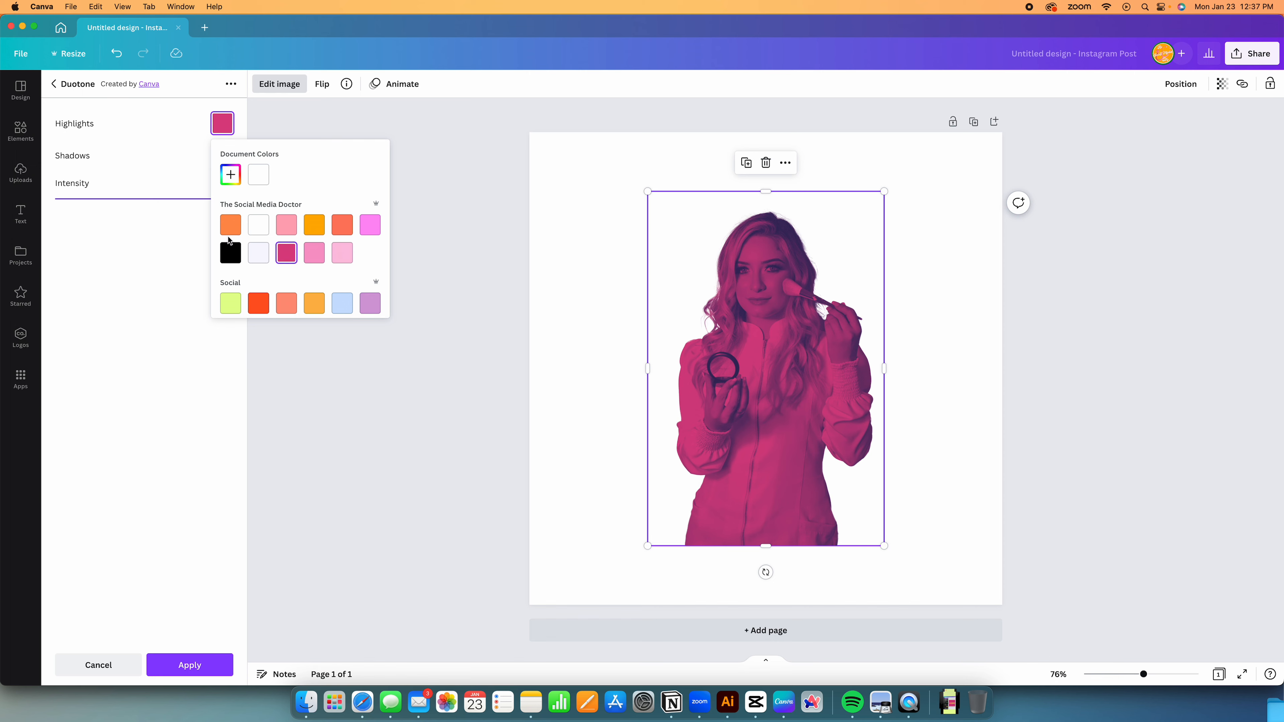
click(237, 173)
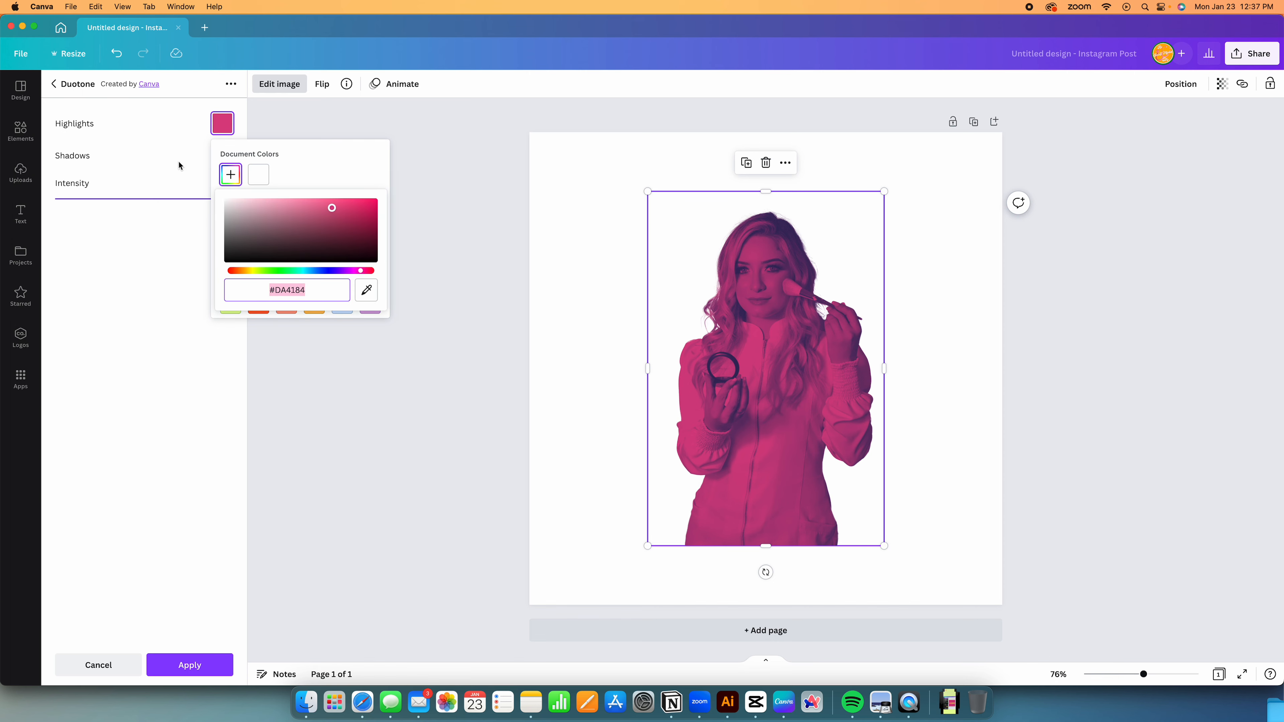
click(178, 148)
click(52, 85)
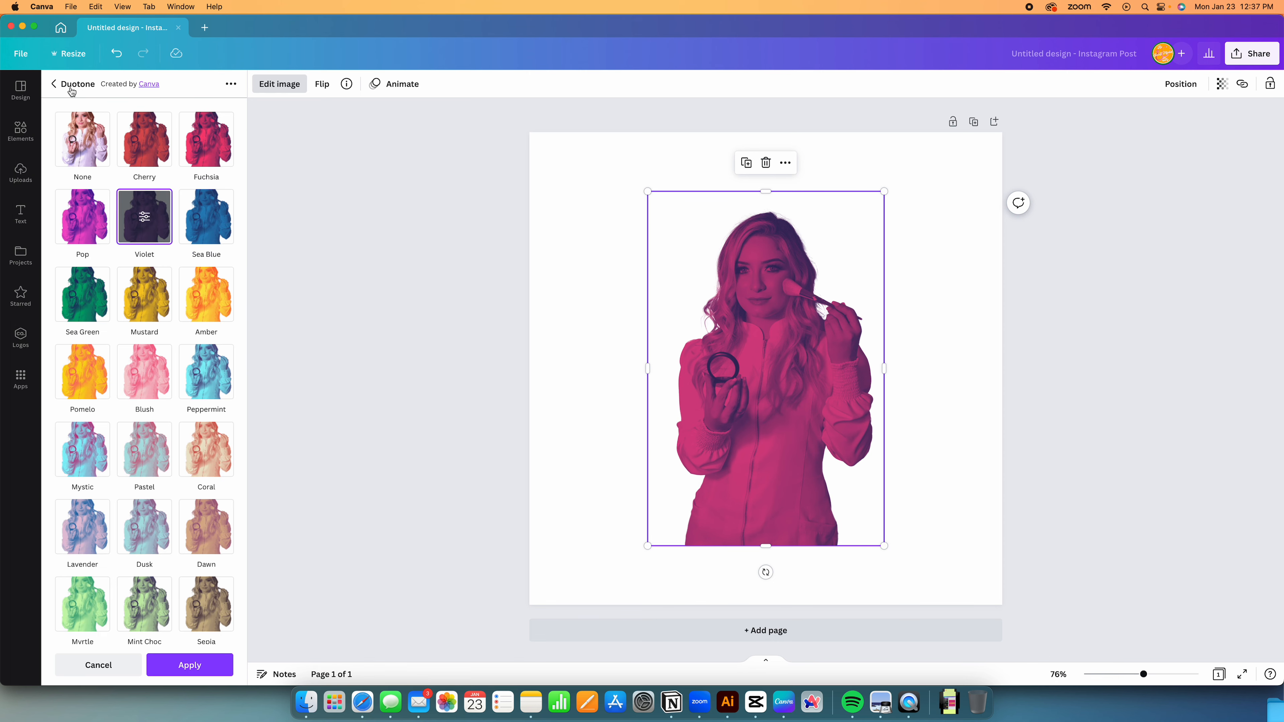
click(55, 83)
scroll(123, 367, up, 5)
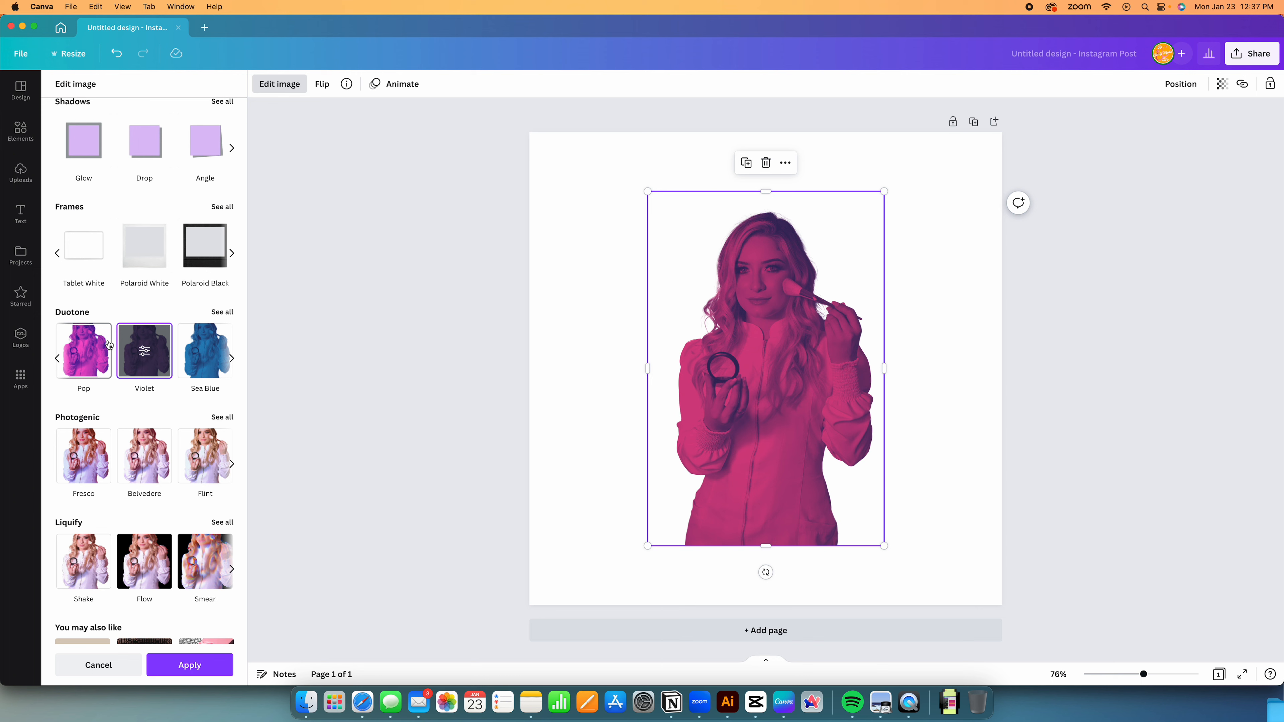
Add the black fading gradient from the recently used elements and place it at the upper left of the photo
click(20, 129)
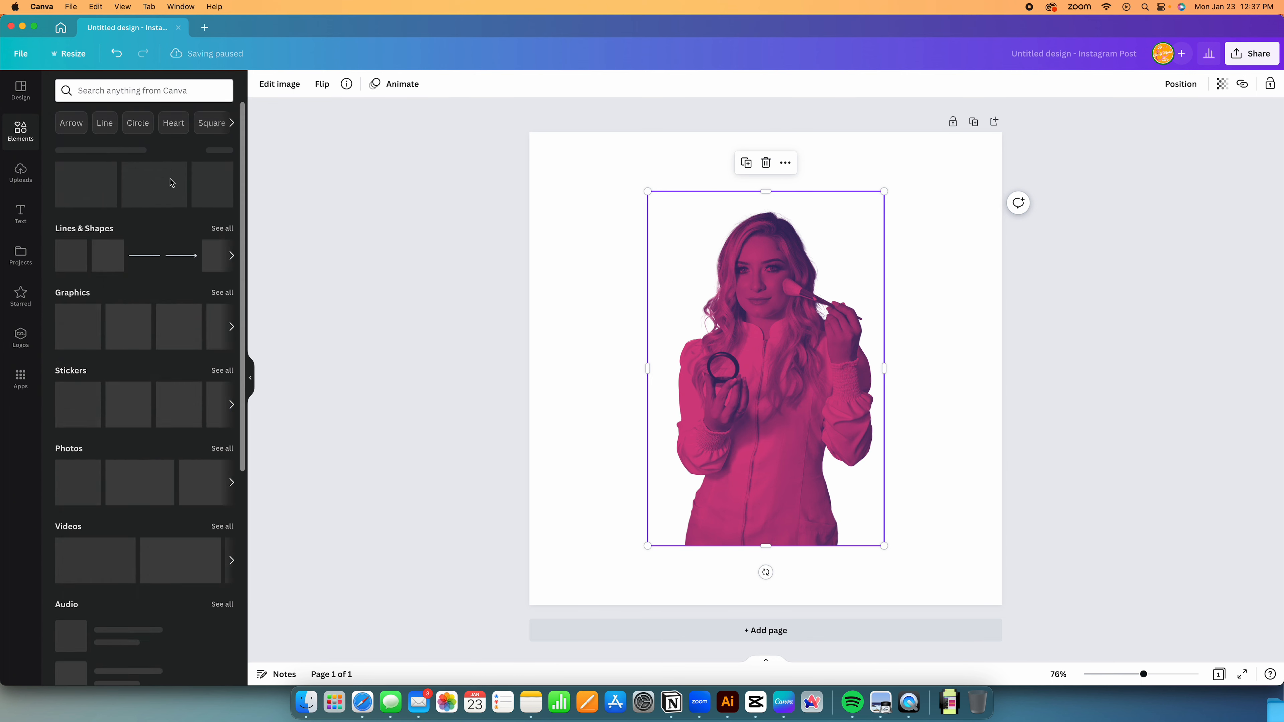
click(222, 150)
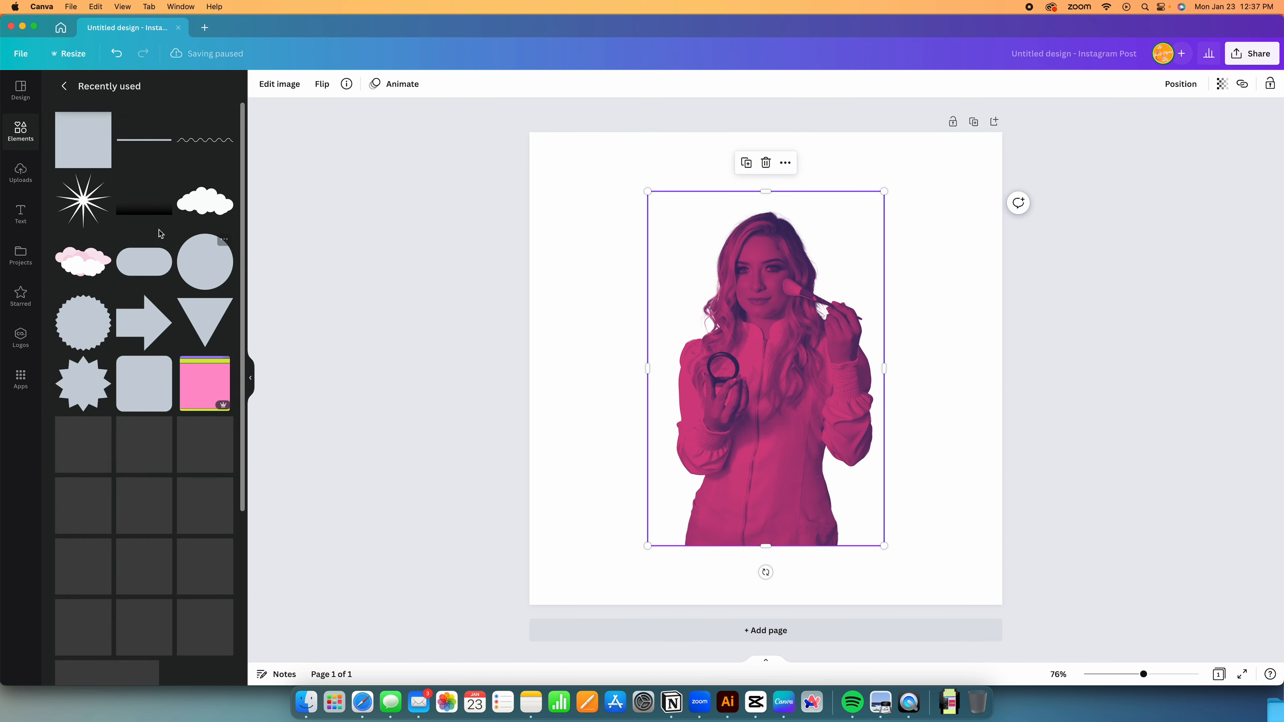
click(139, 207)
drag(683, 334, 583, 203)
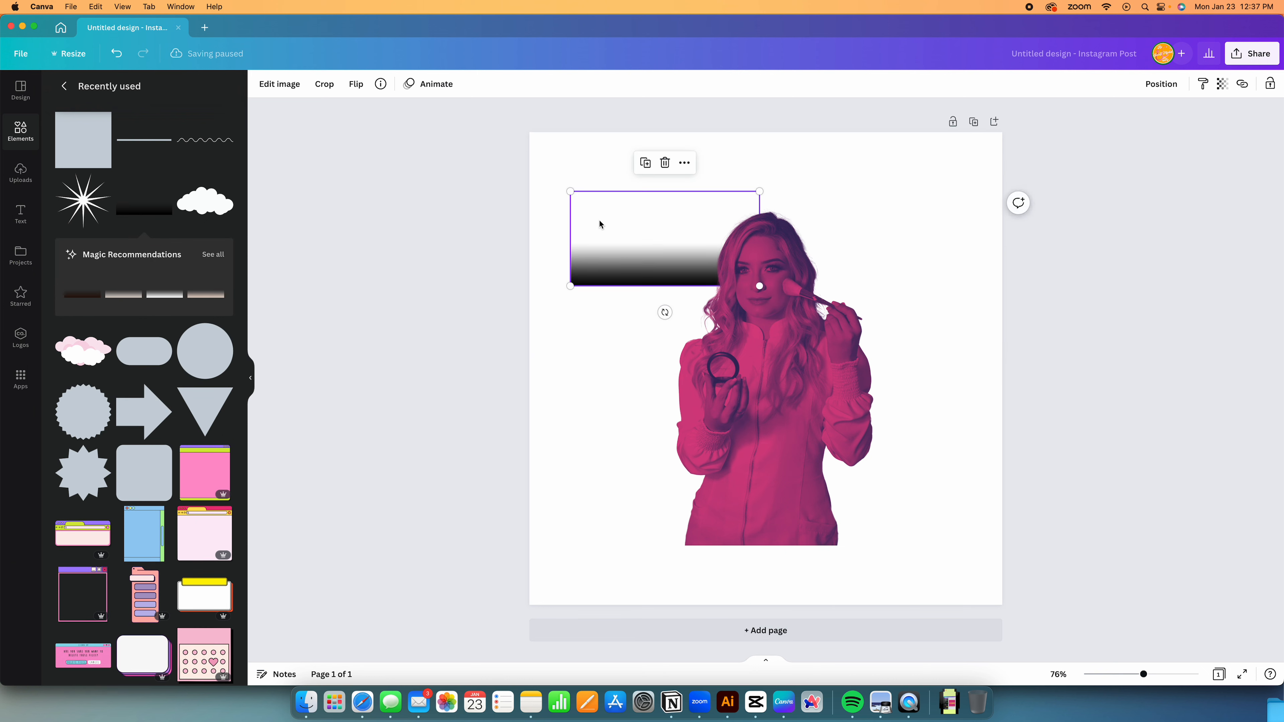
Try the Amber, Blush and Pastel duotone presets on the gradient, ending on Pastel
click(279, 84)
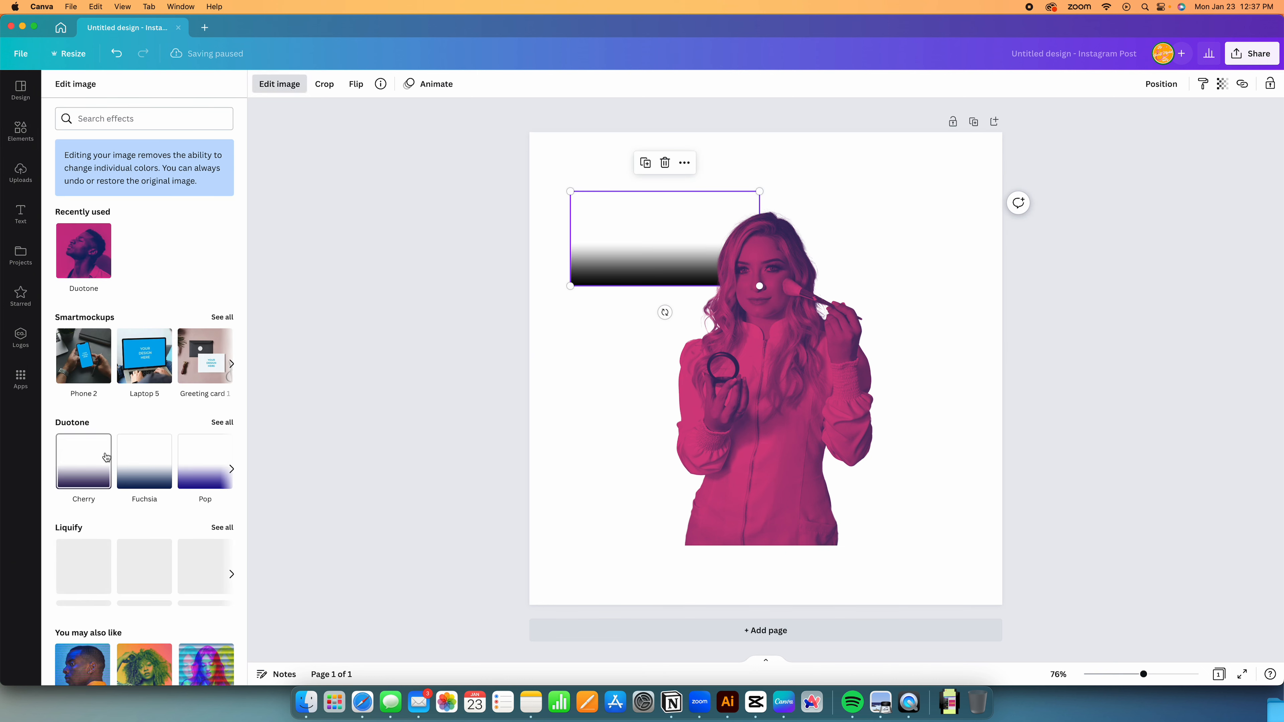
scroll(145, 486, down, 5)
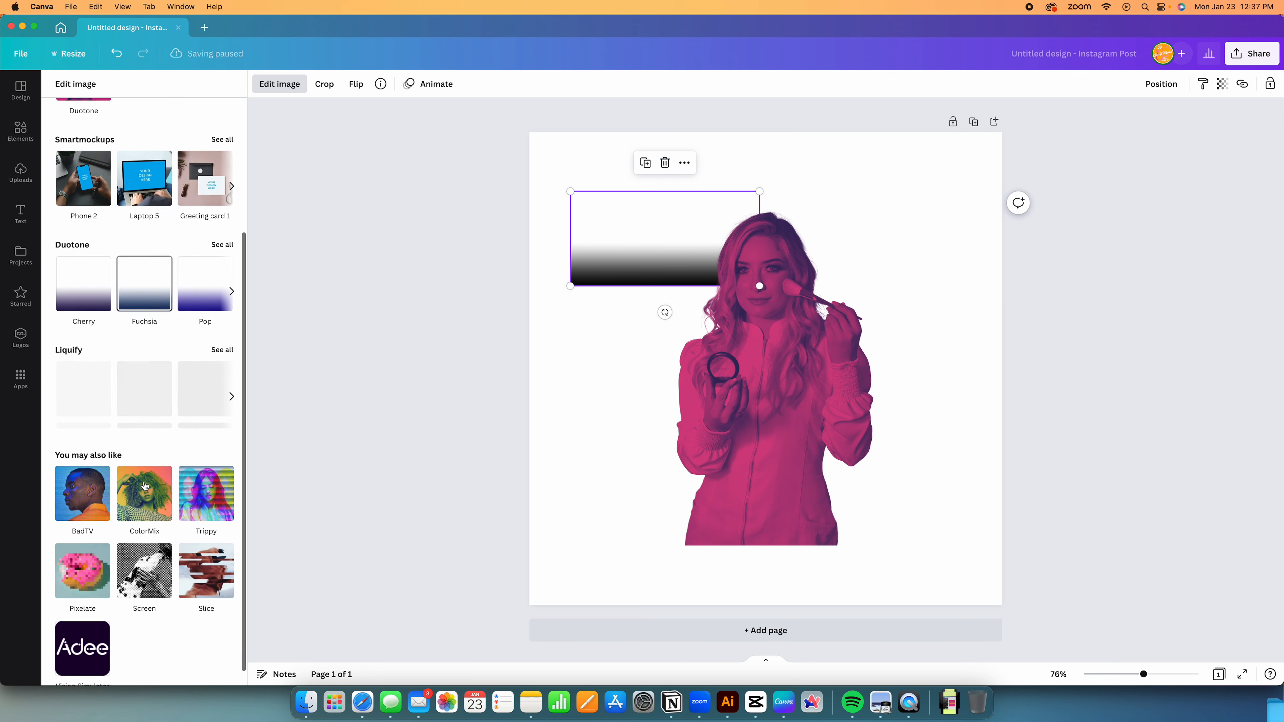
click(222, 235)
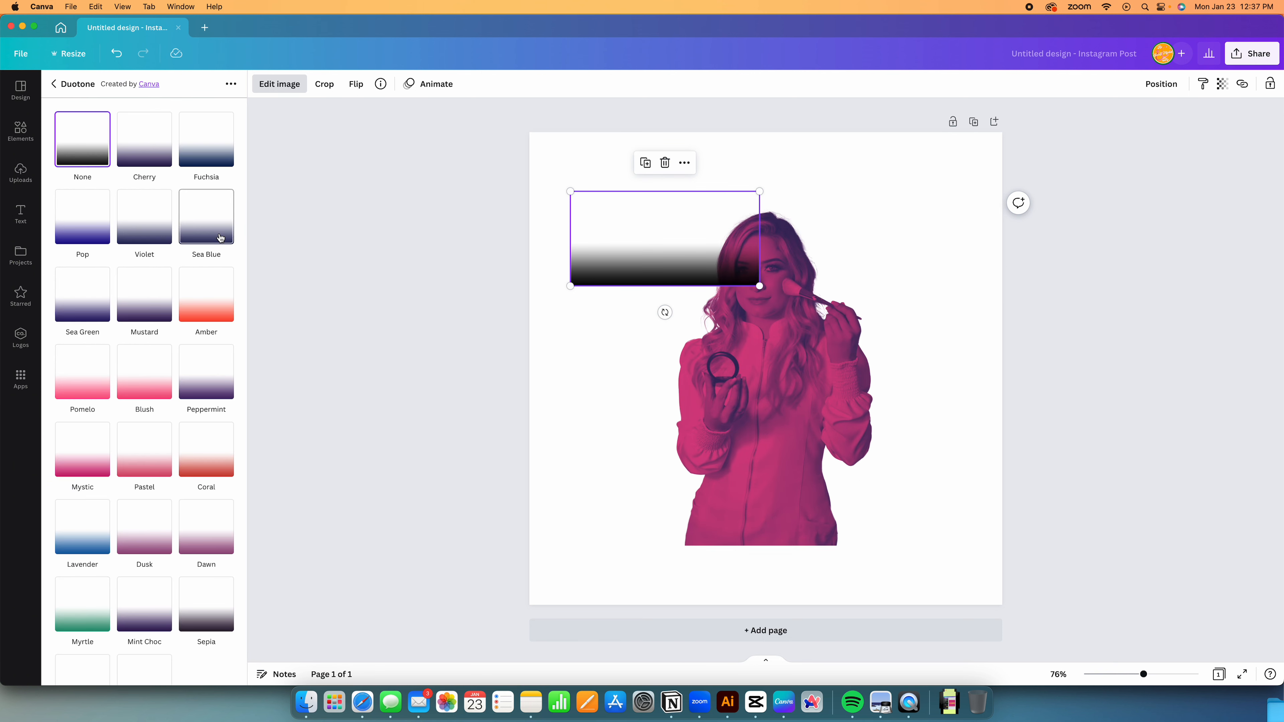
click(213, 292)
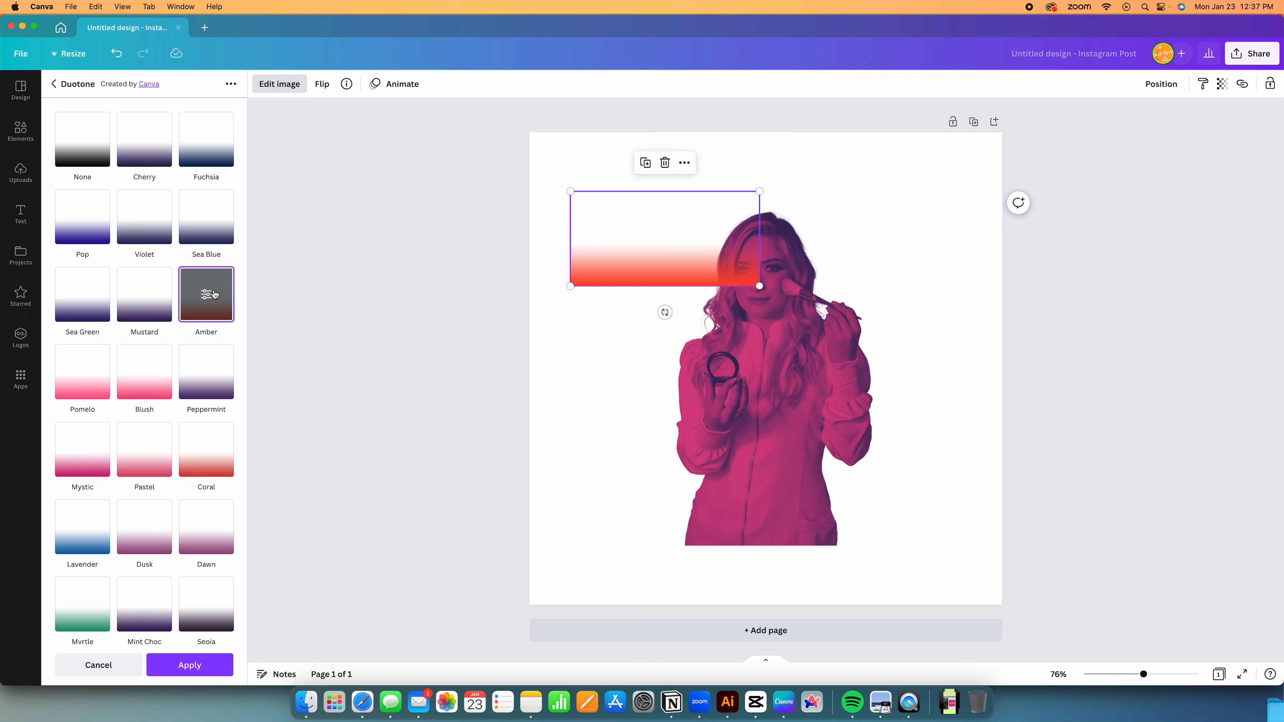
click(212, 384)
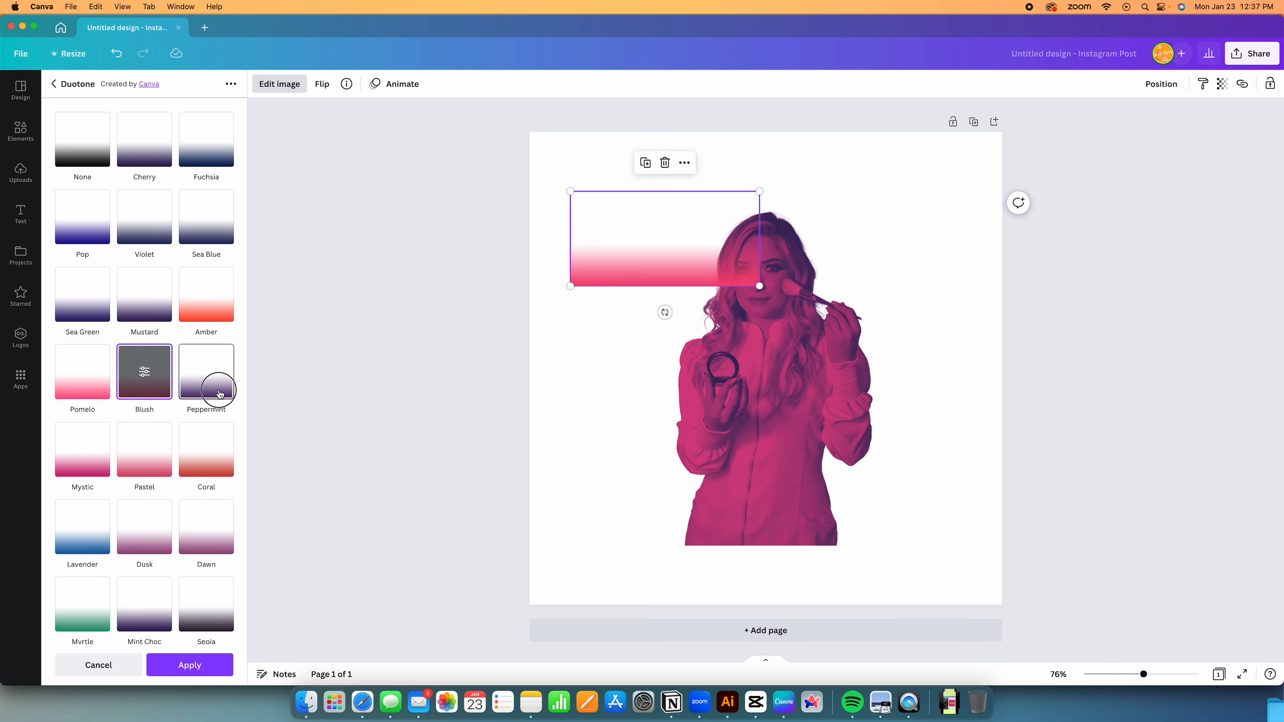
click(215, 448)
click(151, 442)
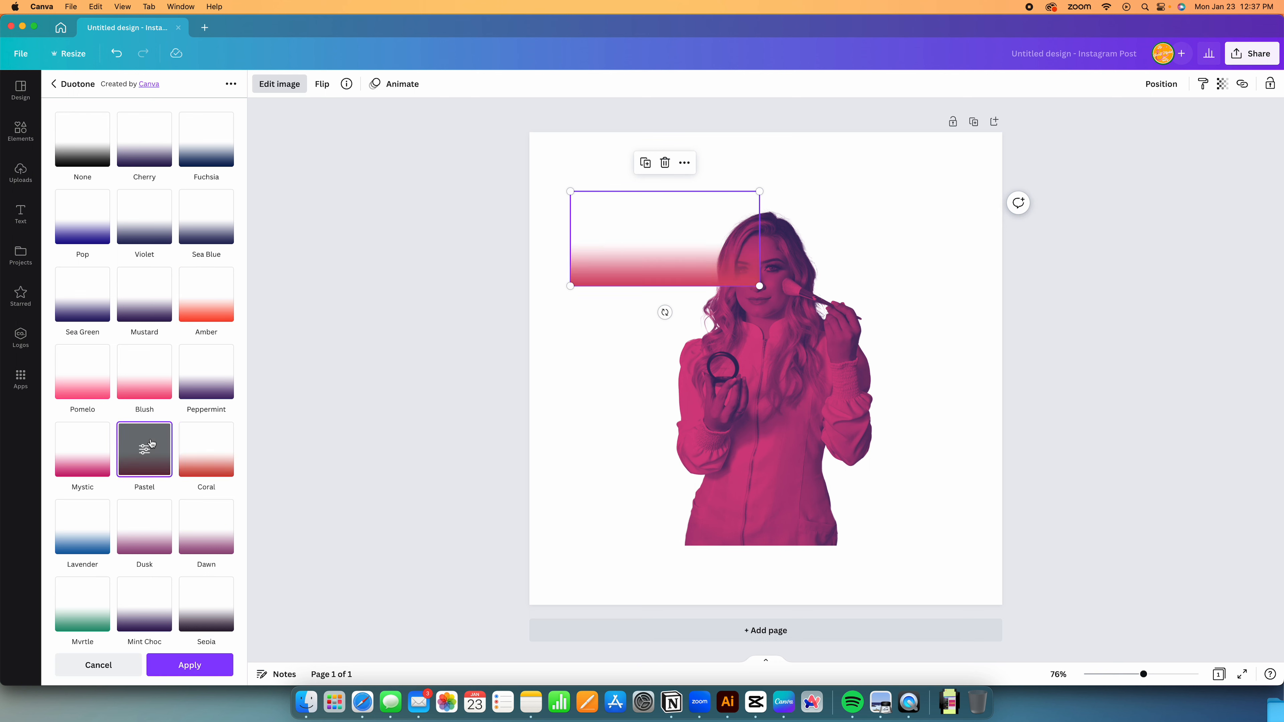
Customize the gradient's Pastel duotone with a lime green shadows color from the Social palette and apply it
click(145, 459)
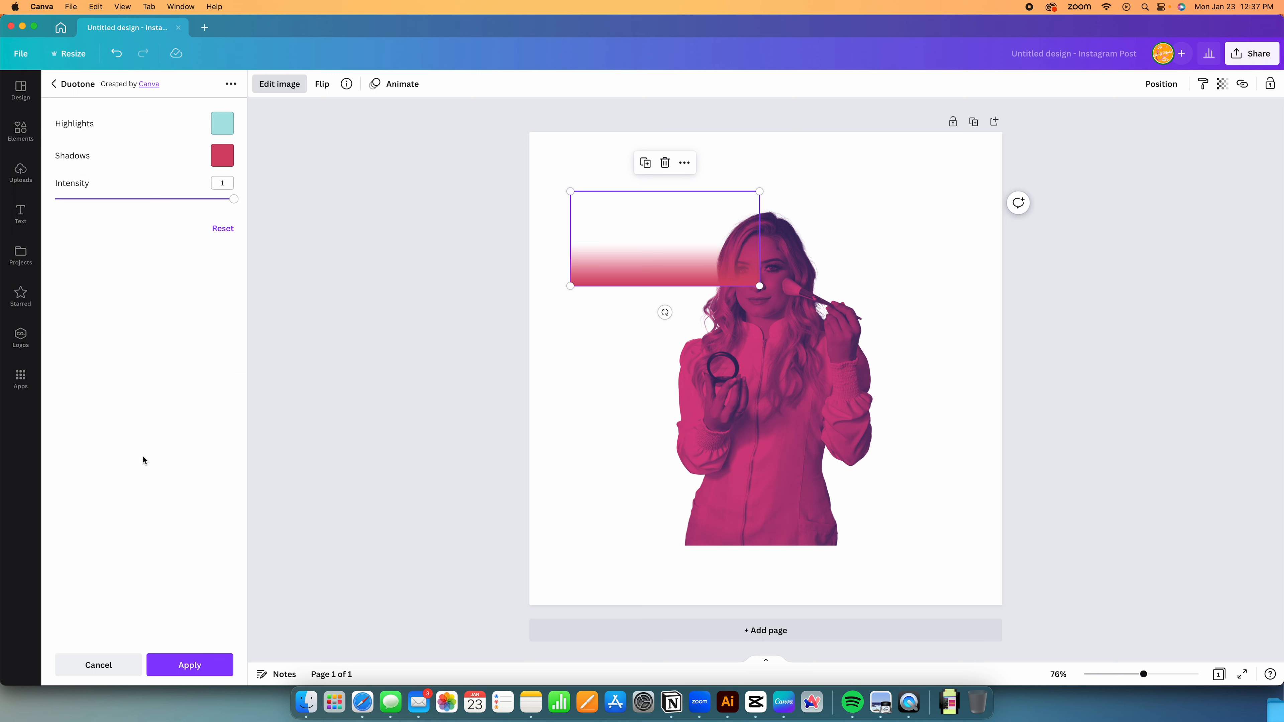
click(221, 158)
click(287, 285)
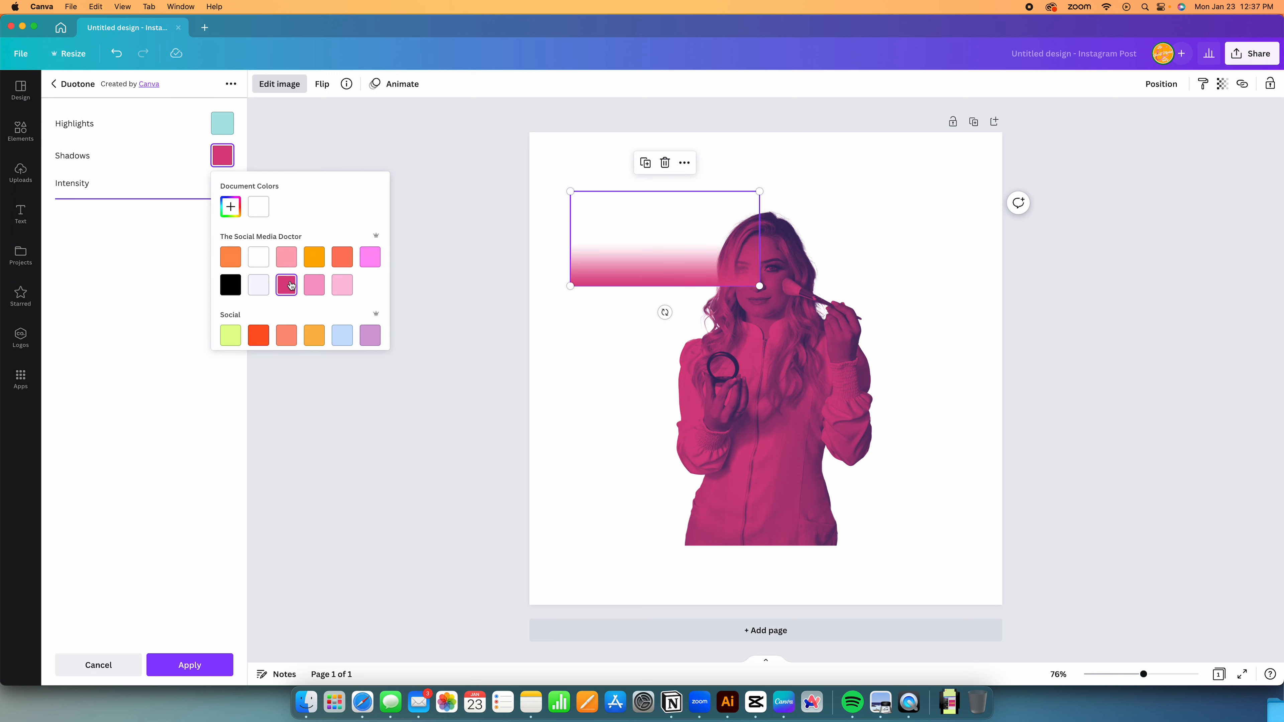
click(230, 336)
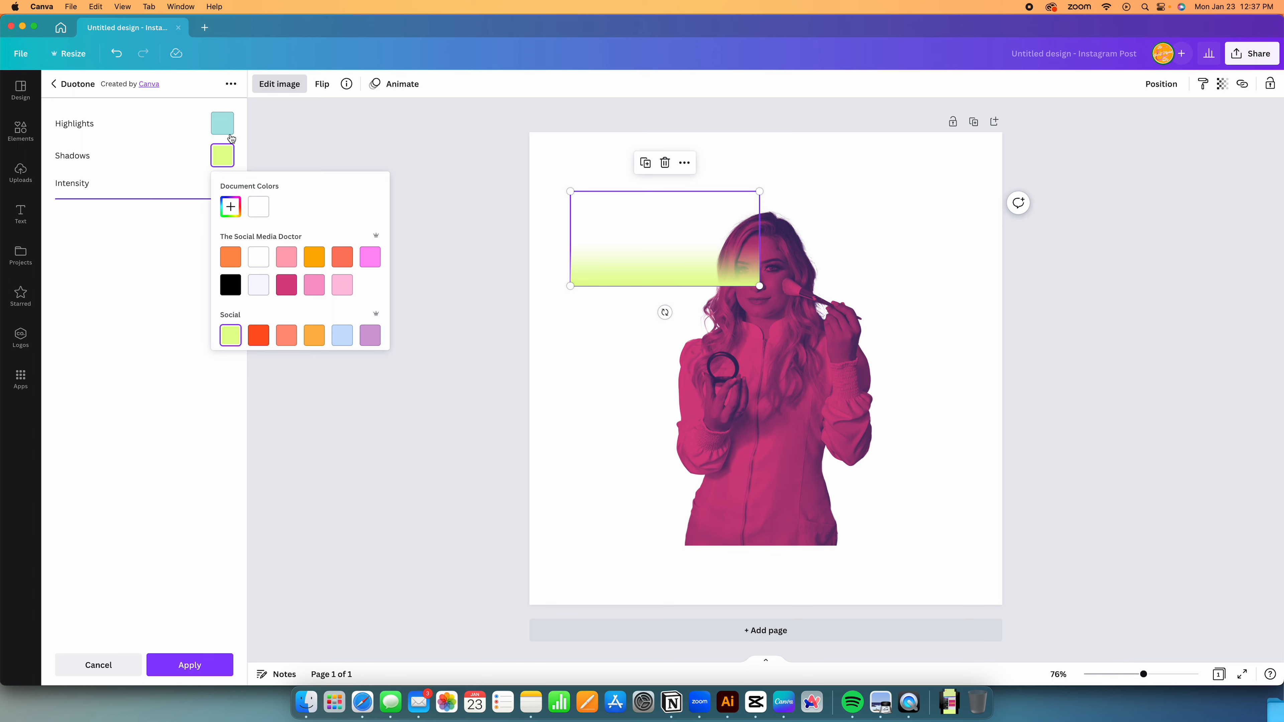
click(224, 126)
click(167, 266)
click(190, 665)
click(490, 437)
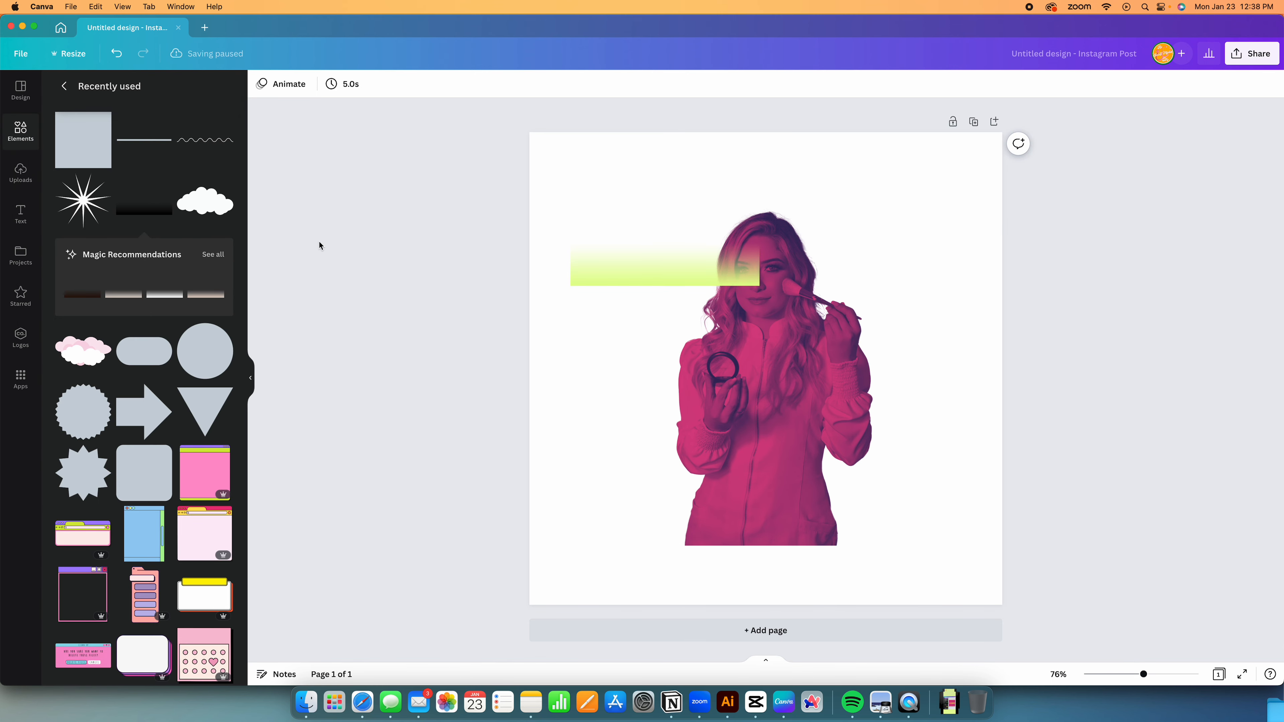
Undo the added gradient and the photo's duotone, leaving the photo selected
click(117, 53)
click(116, 52)
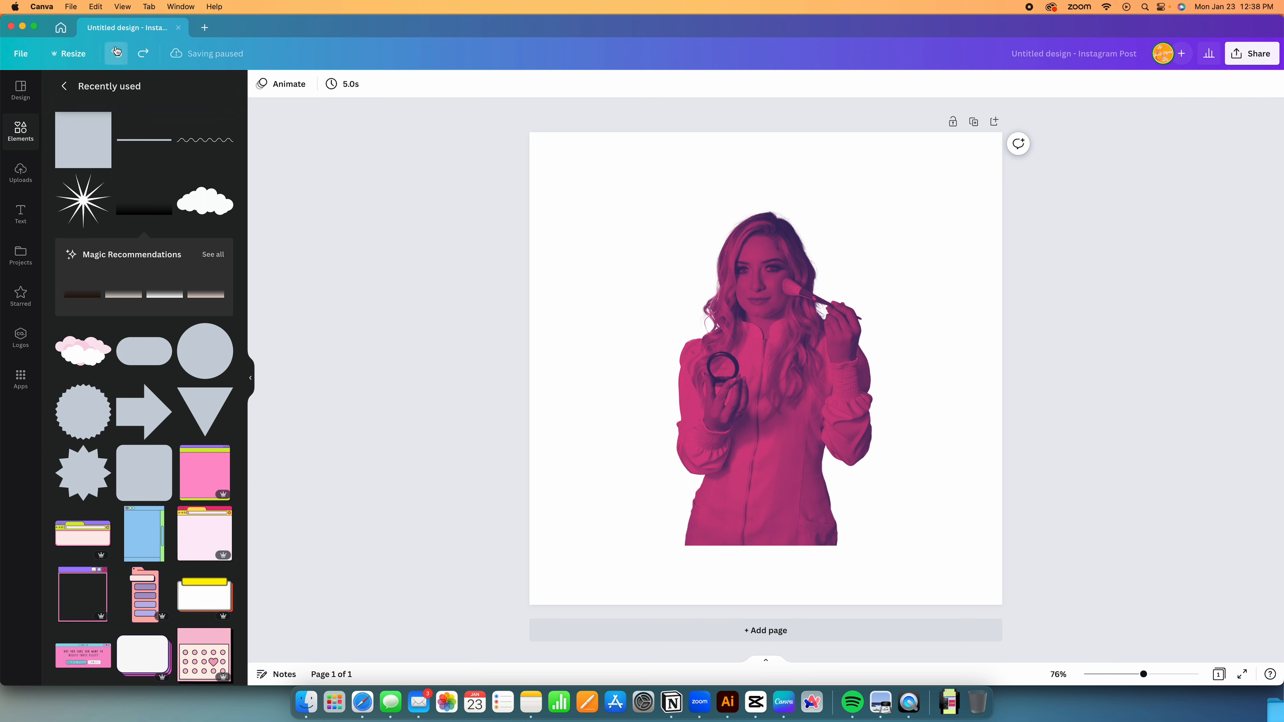
click(841, 292)
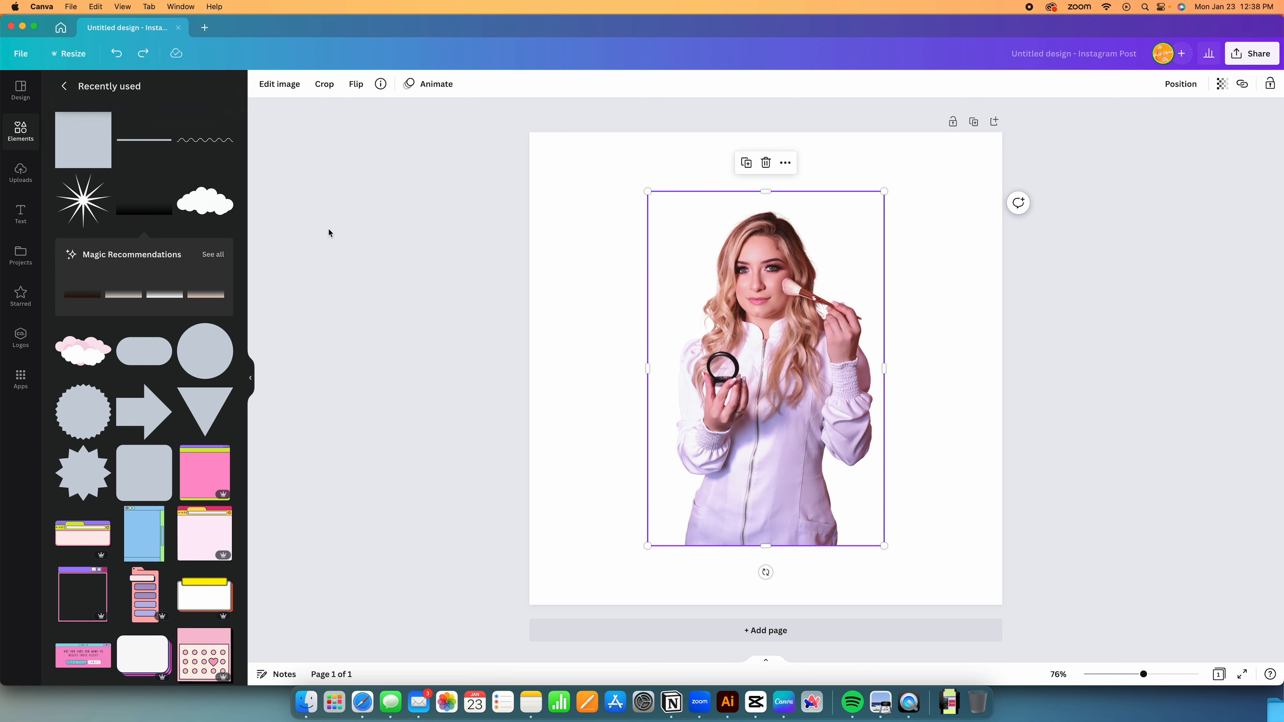
Try the Curved shadow on the cut-out photo of the woman and undo it
click(288, 88)
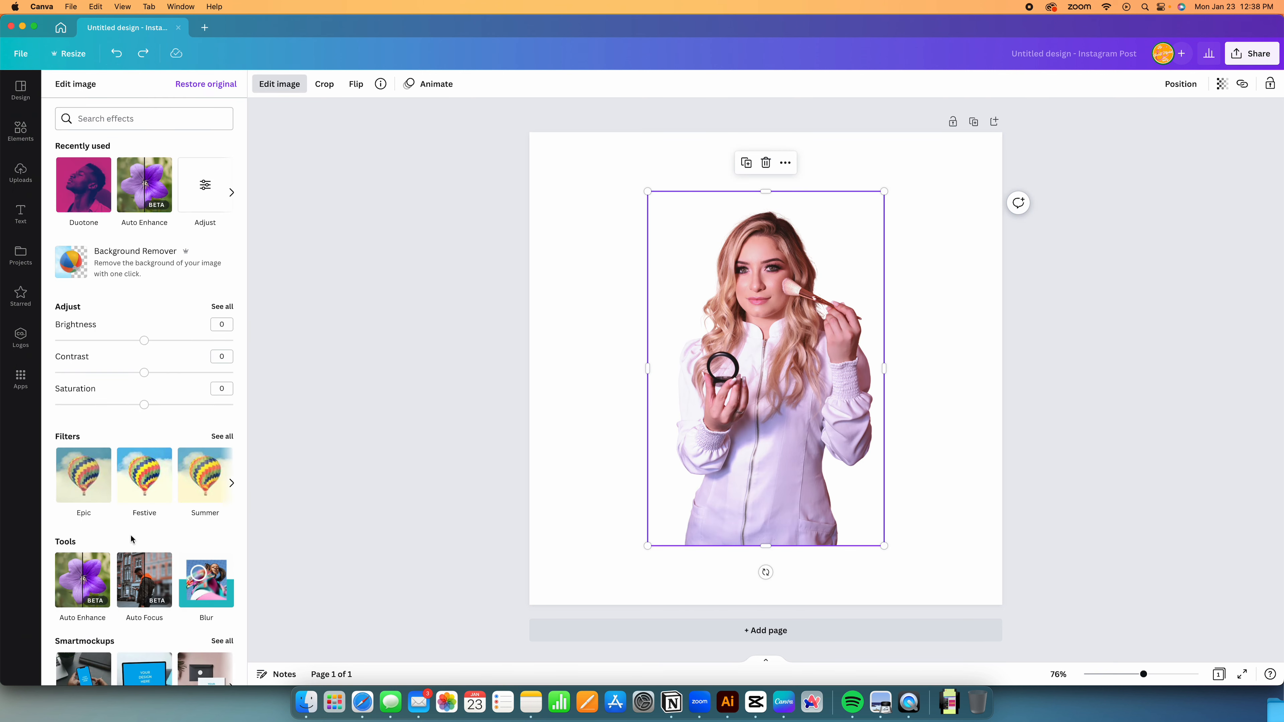
scroll(130, 536, down, 3)
scroll(130, 536, down, 4)
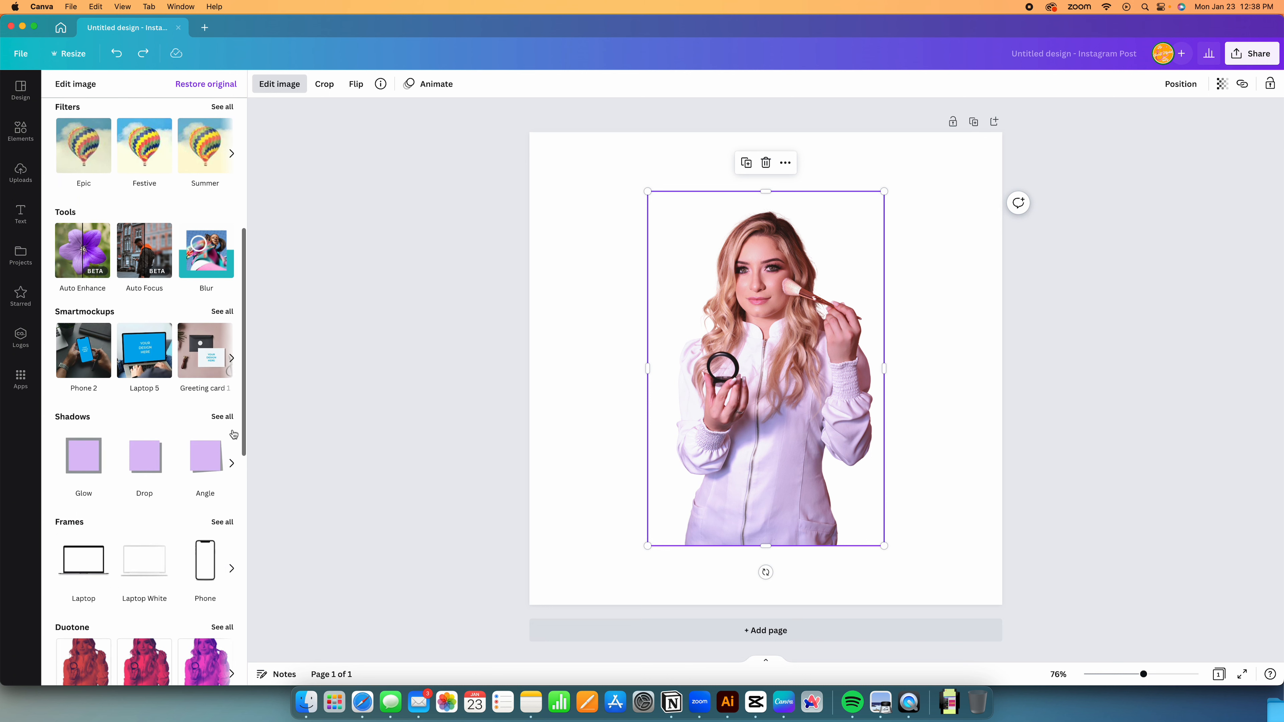
click(221, 416)
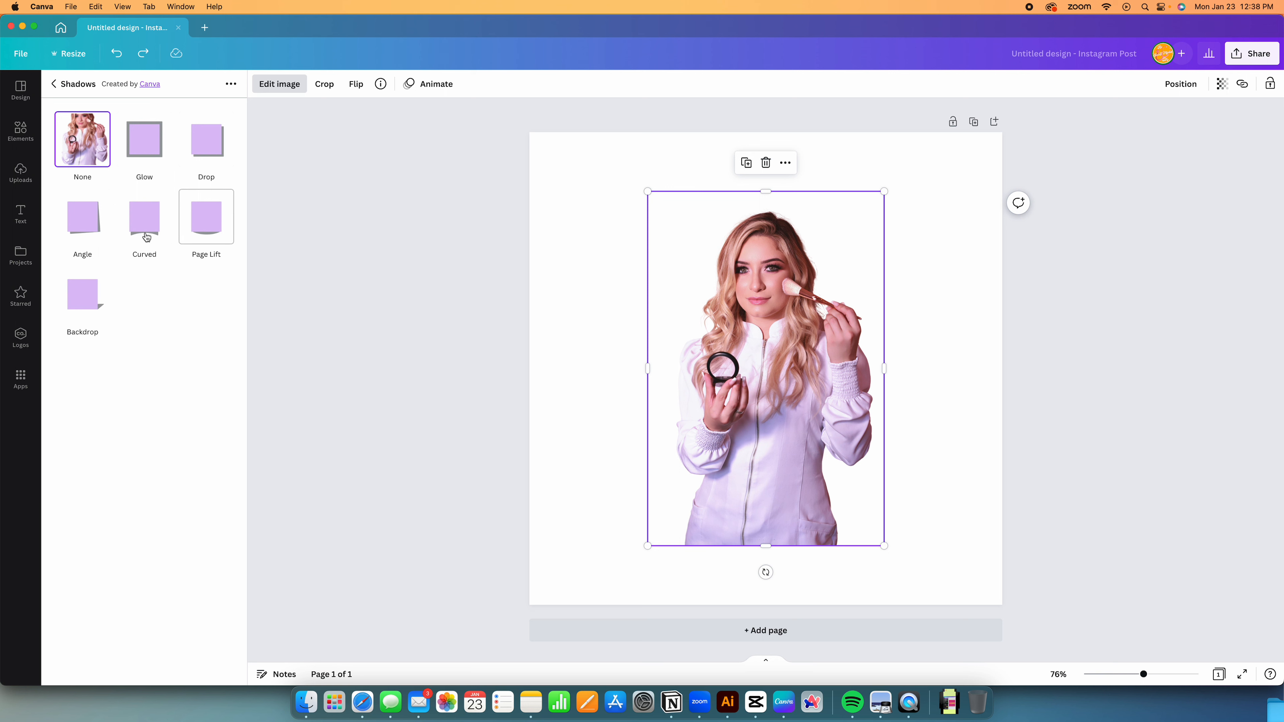
click(143, 218)
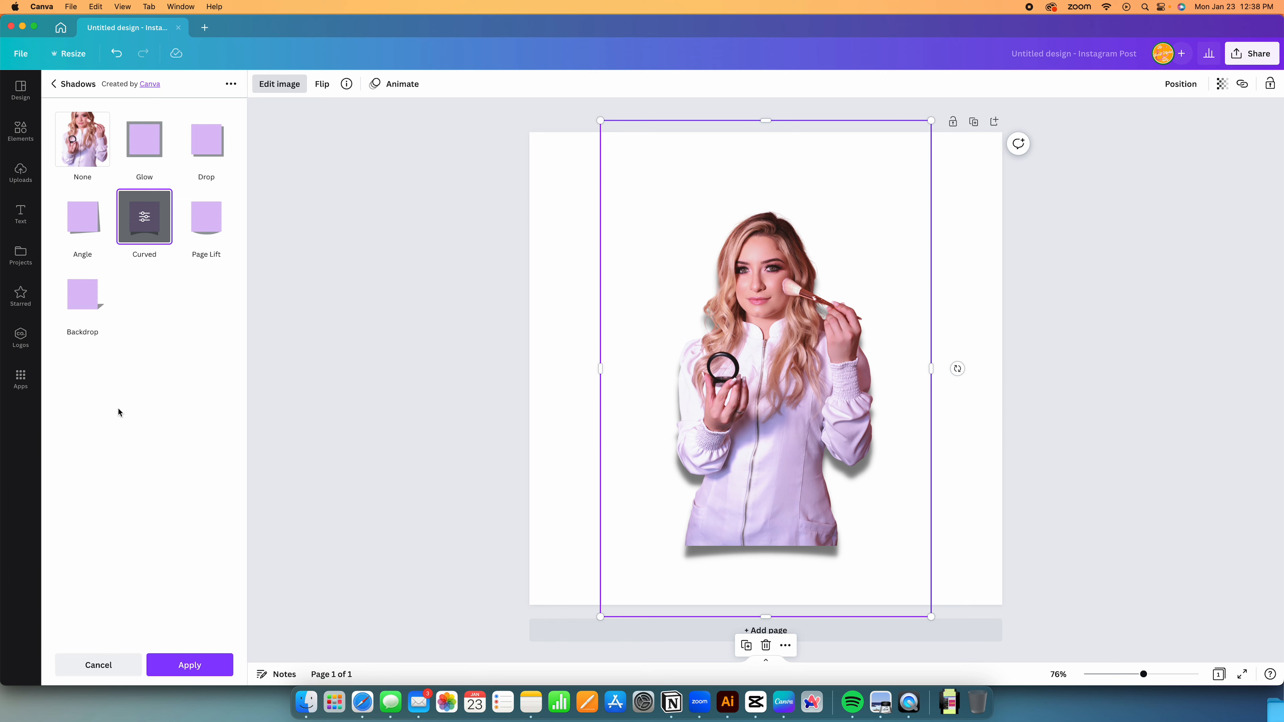
click(116, 53)
Give the photo a Glow shadow with transparency 100 and blur 0 to form a solid outline
scroll(143, 297, up, 5)
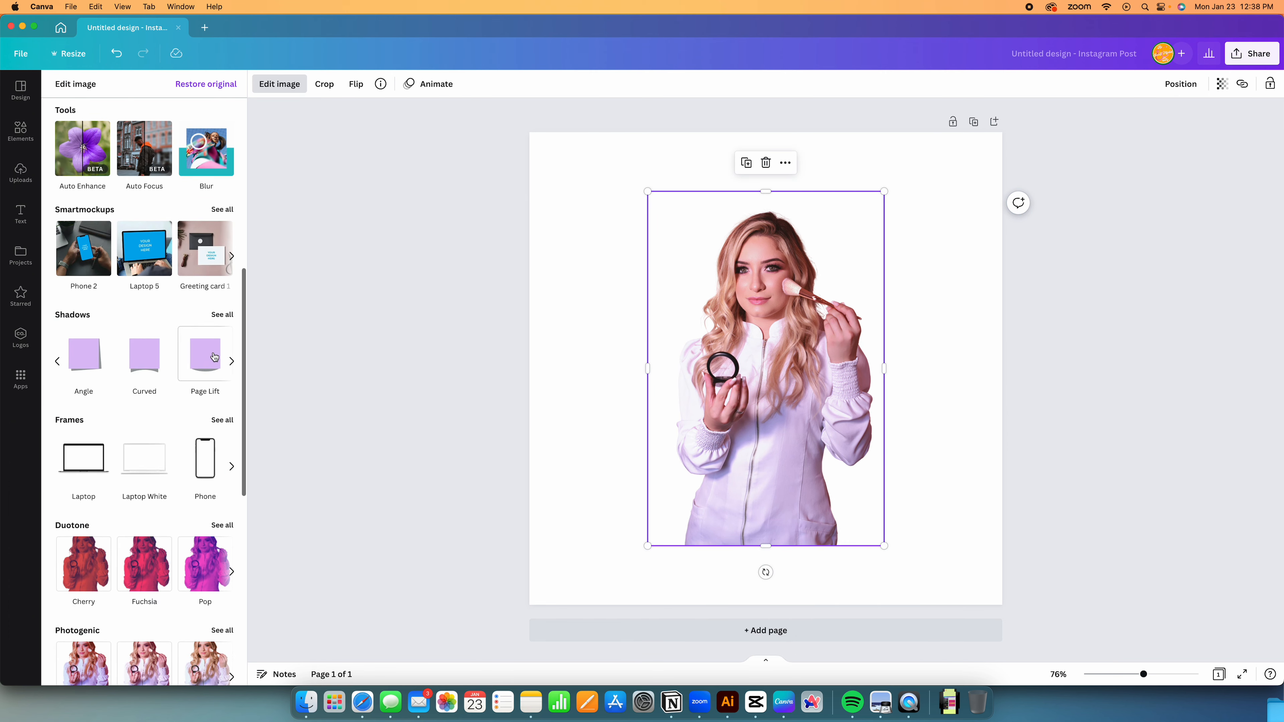
click(222, 318)
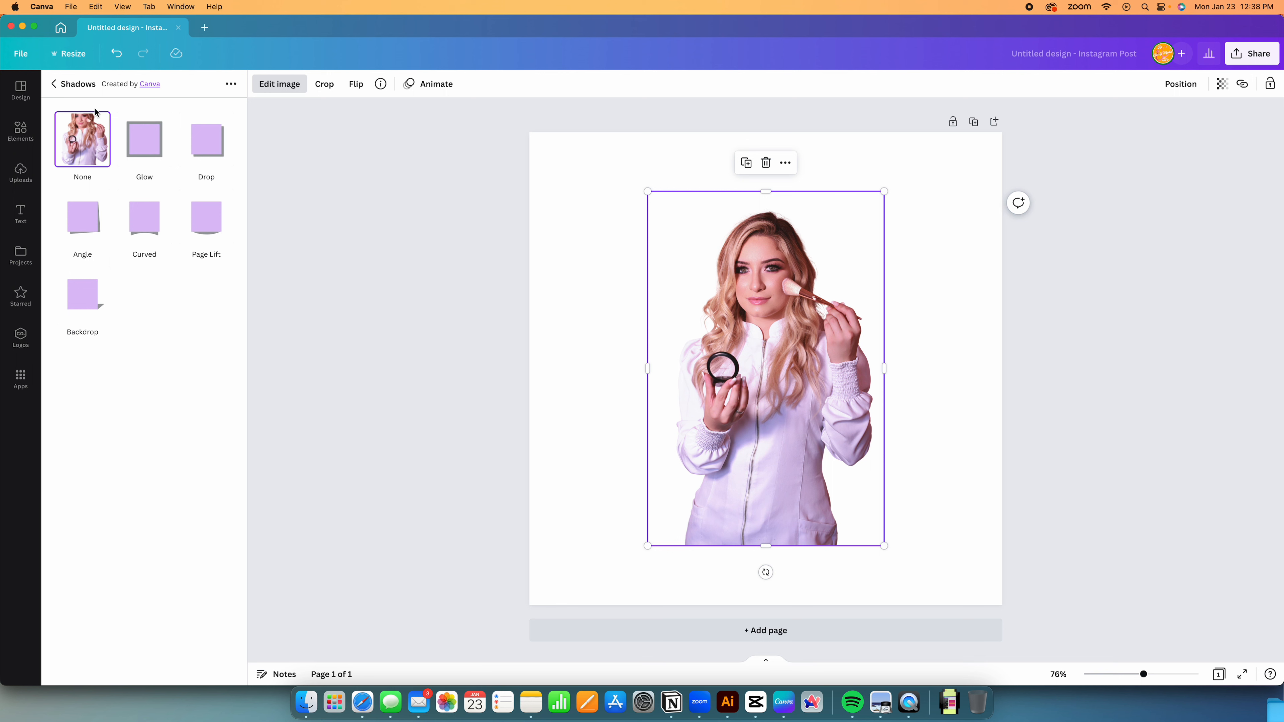
click(142, 144)
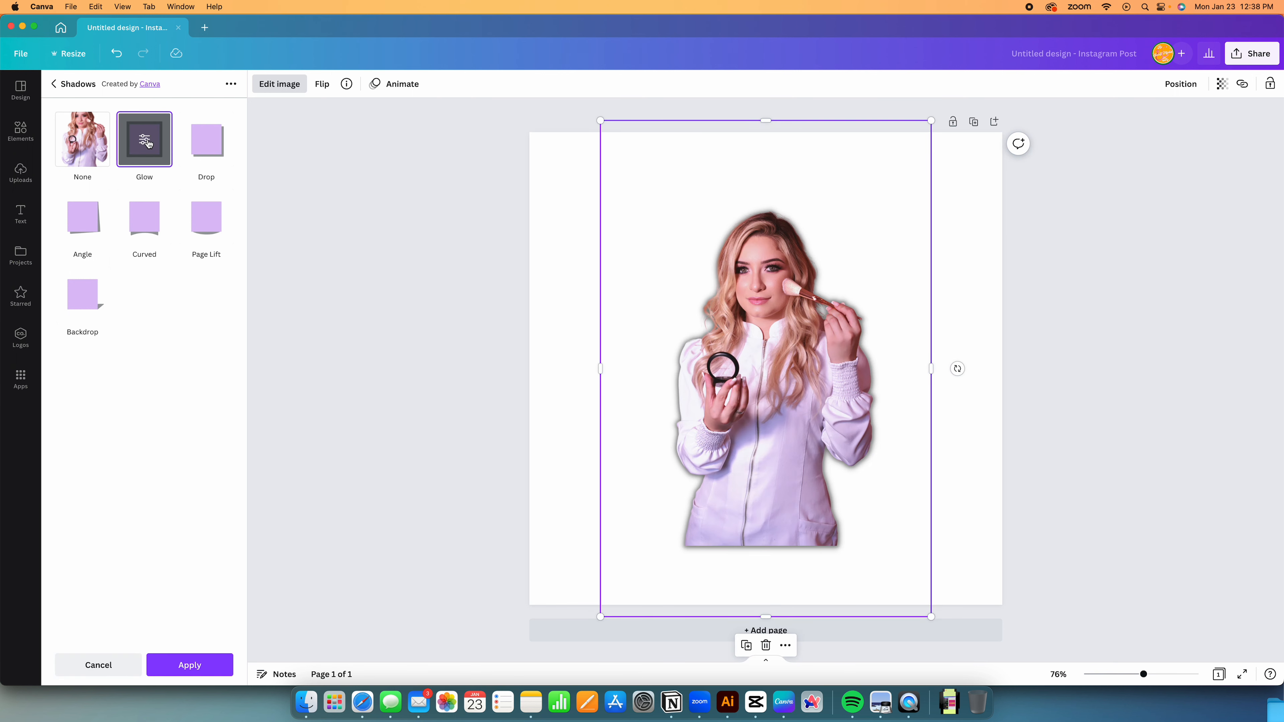
click(148, 142)
click(153, 172)
drag(155, 173, 302, 182)
drag(106, 213, 43, 208)
Color the glow outline dark pink from the brand palette, increase its size to a thick border and apply it
click(222, 233)
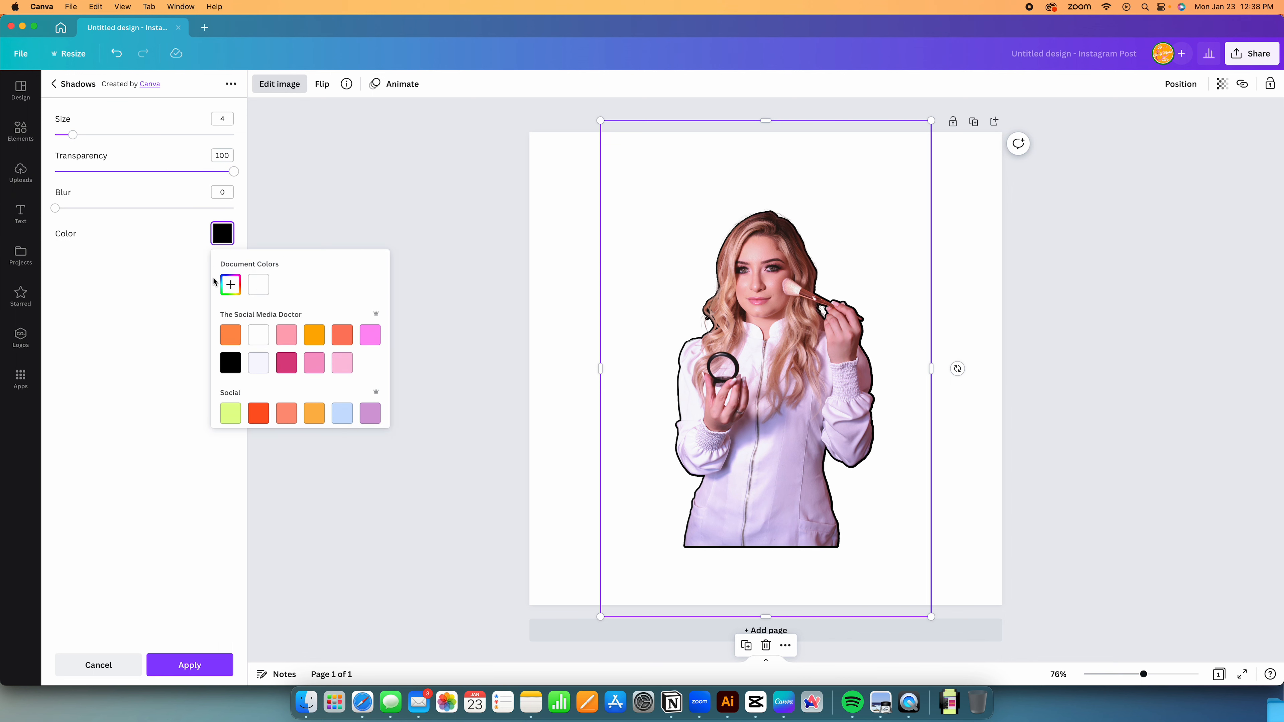
click(286, 363)
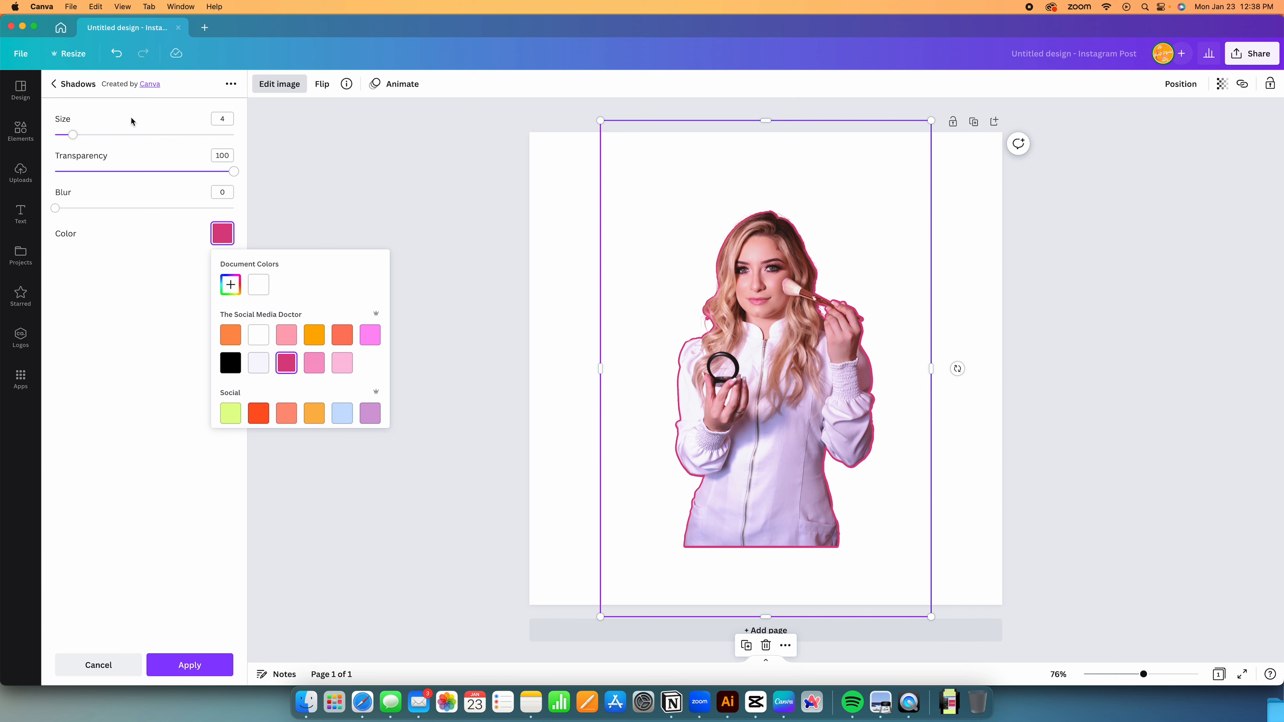
drag(76, 134, 119, 134)
click(181, 660)
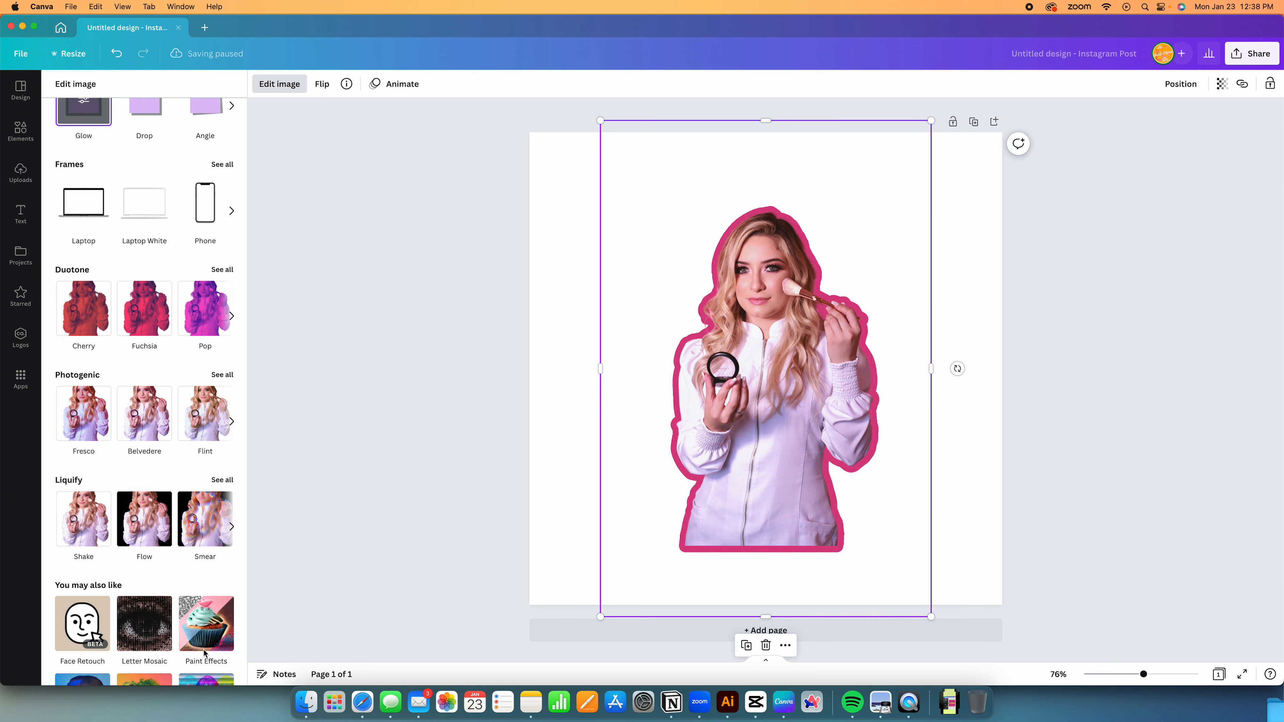
Center the pink-outlined photo on the page and view the full set of Shadows effects for it
click(475, 445)
mouse_move(827, 415)
mouse_down()
mouse_move(727, 447)
mouse_move(811, 387)
mouse_move(831, 387)
mouse_move(825, 406)
mouse_up()
click(268, 84)
click(96, 400)
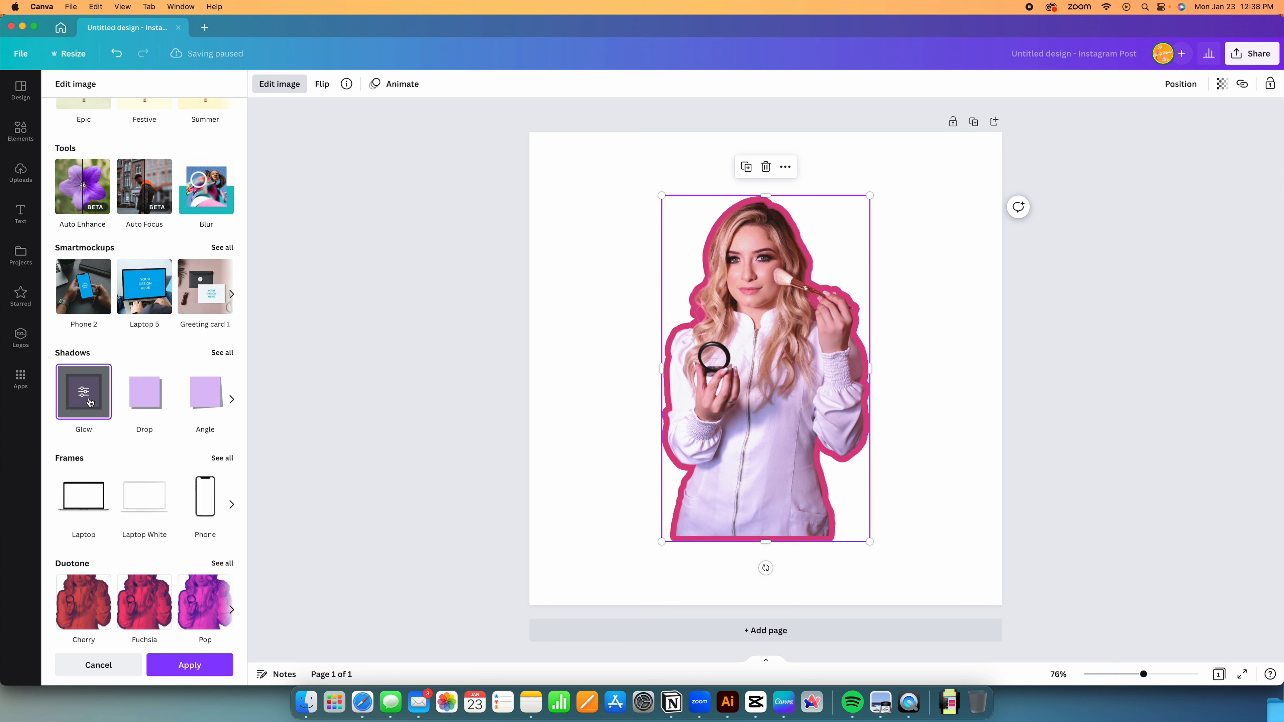
click(222, 352)
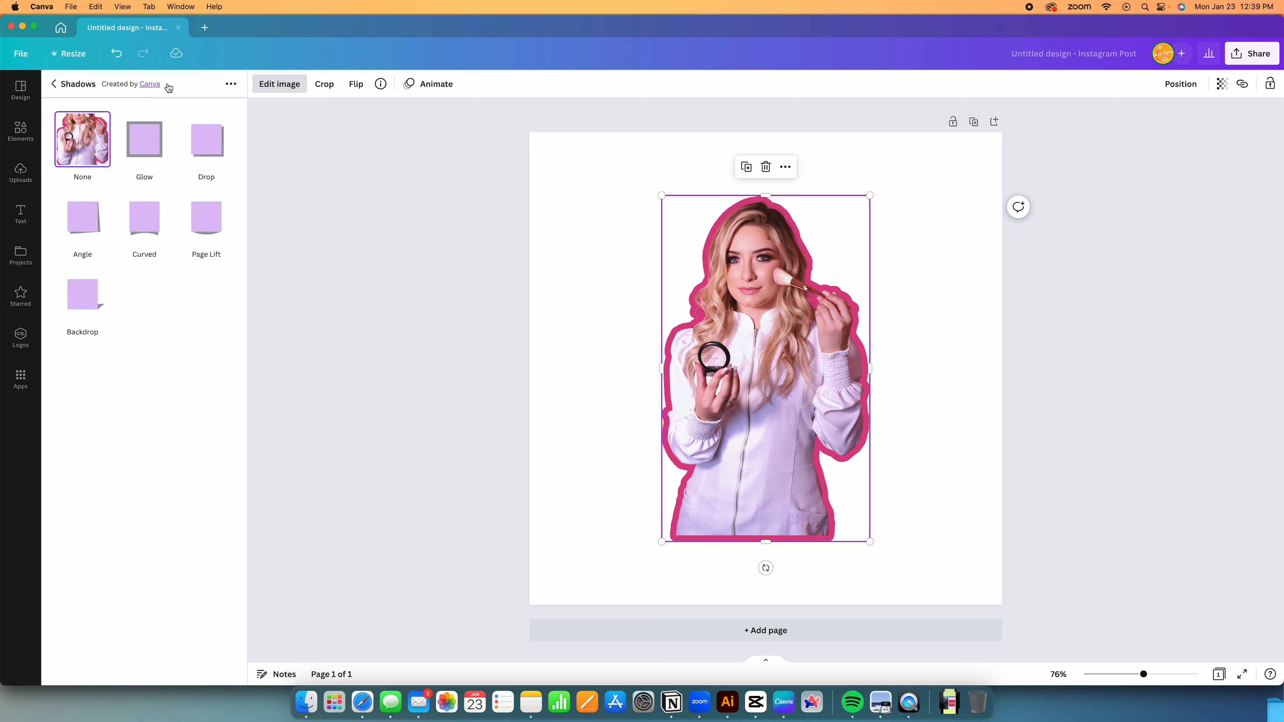
click(368, 234)
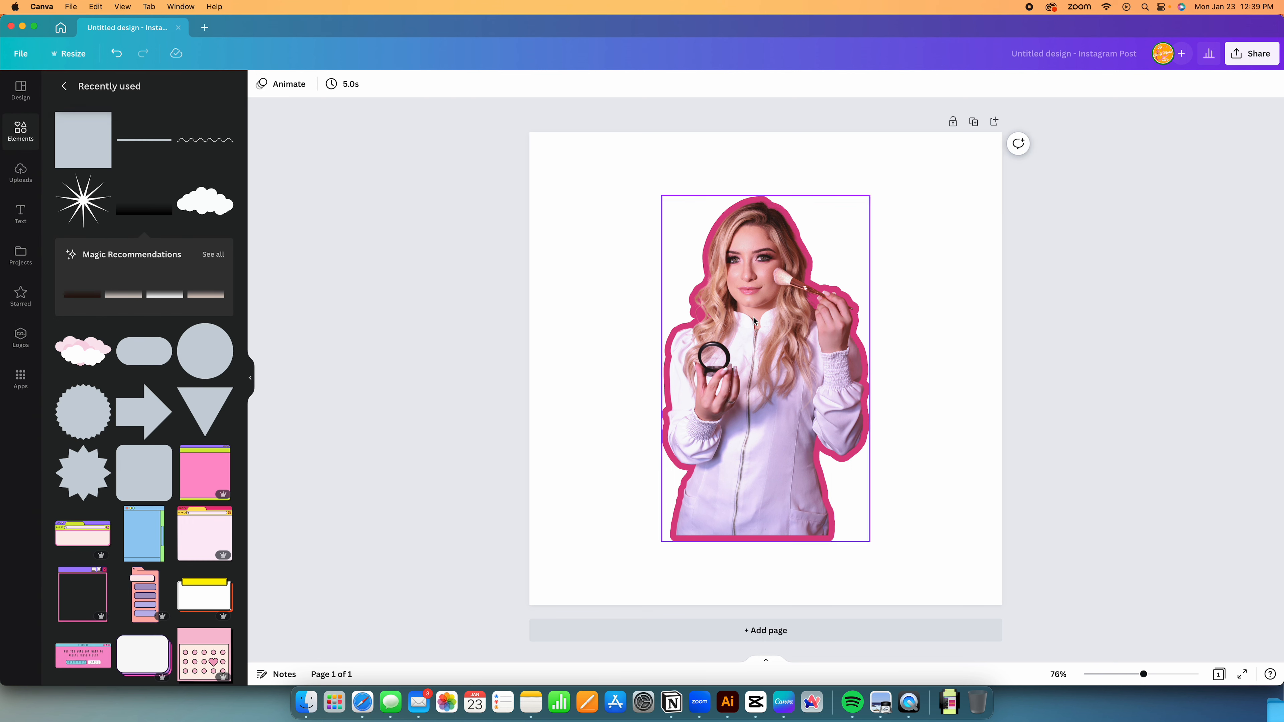